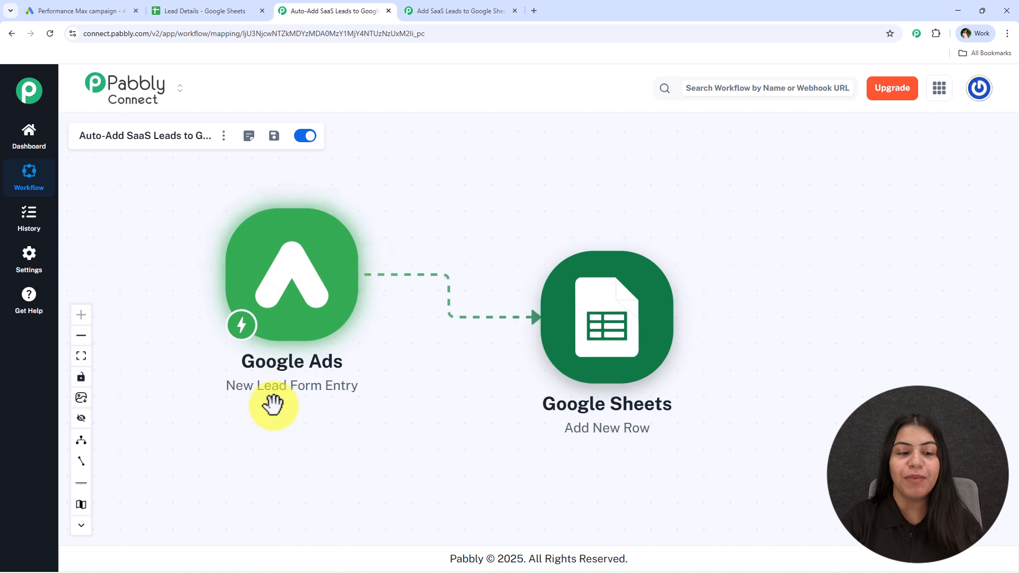
{"action": "left_click", "coordinate": [206, 11]}
{"action": "left_click", "coordinate": [361, 11]}
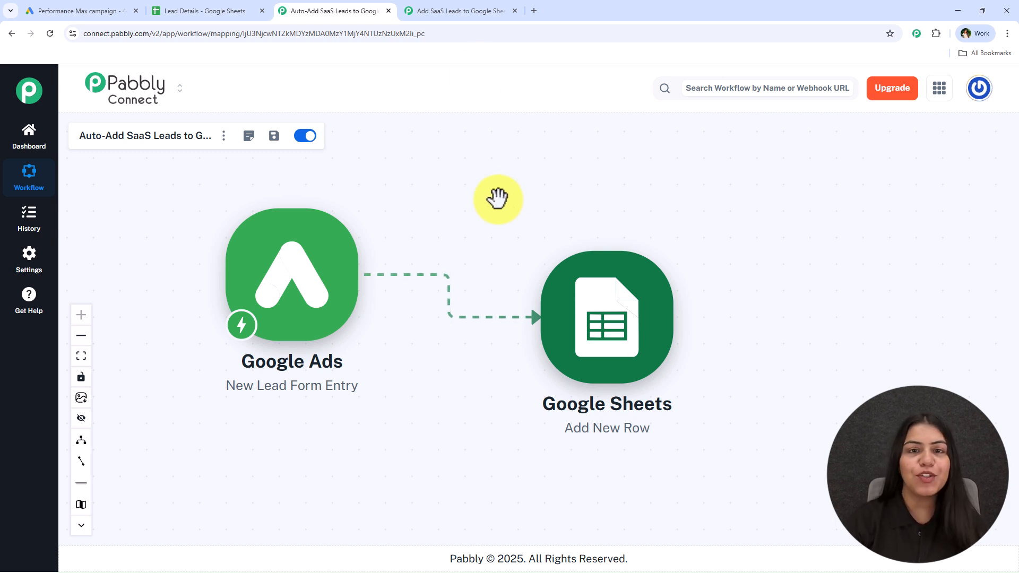
{"action": "left_click", "coordinate": [449, 9]}
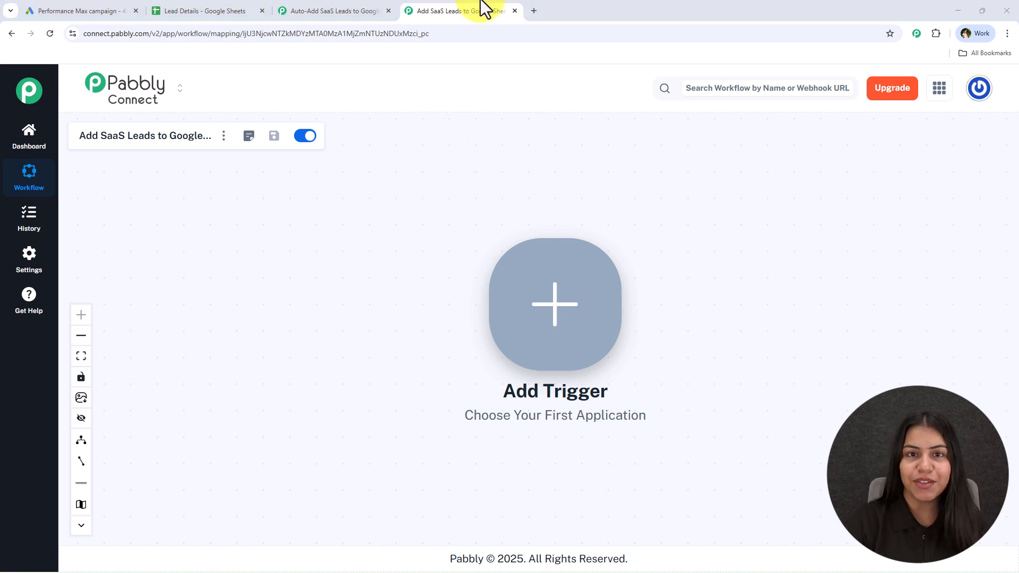
Open the Pabbly Connect website in a new tab.
{"action": "left_click", "coordinate": [530, 9]}
{"action": "type", "text": "pabbl"}
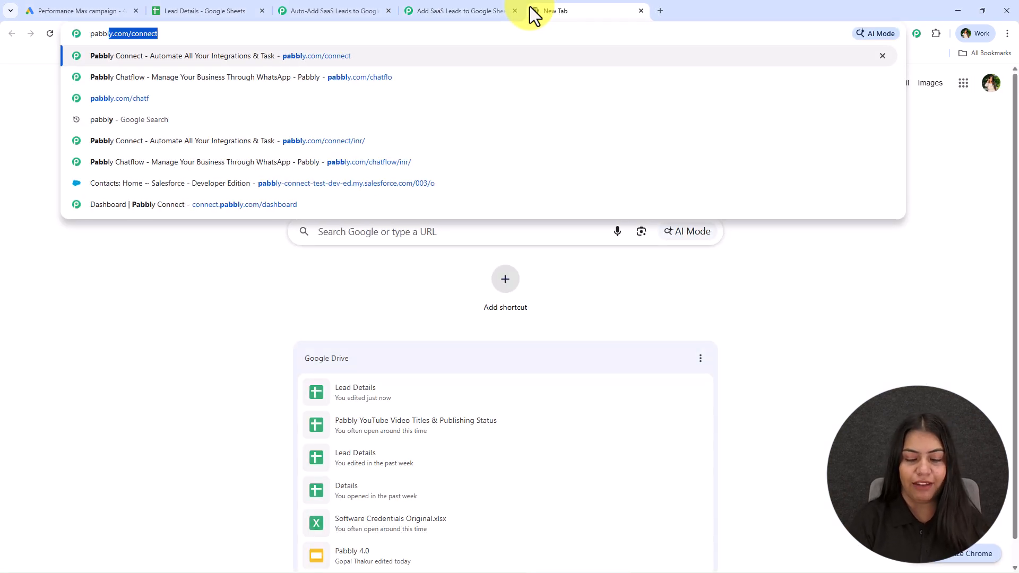
{"action": "key", "text": "Return"}
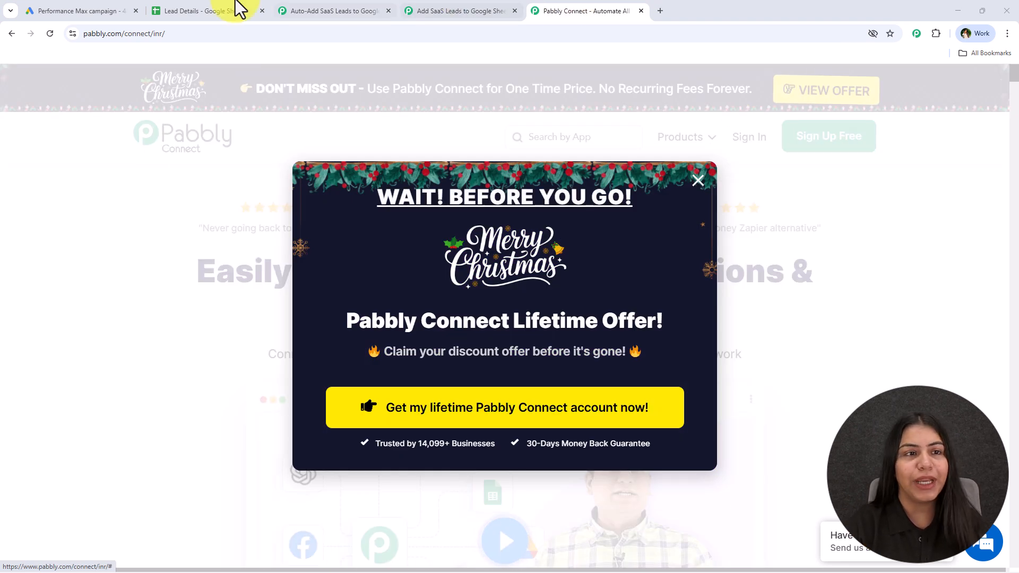
Review the Lead Details sheet's Name, Email, Phone No. and City columns.
{"action": "left_click", "coordinate": [196, 12]}
{"action": "left_click", "coordinate": [407, 306]}
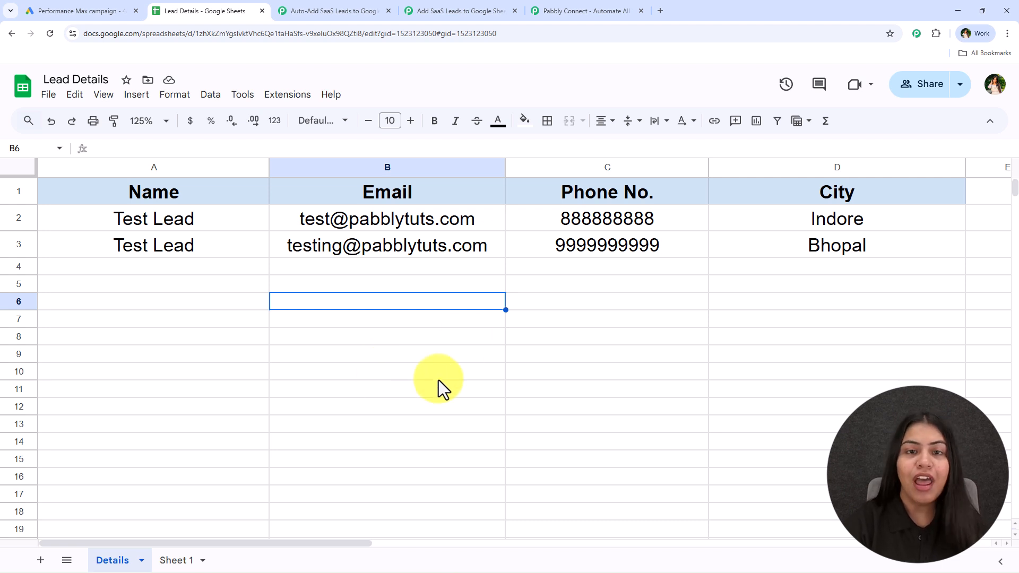
In the new workflow, add a Google Ads trigger with the New Lead Form Entry event.
{"action": "left_click", "coordinate": [430, 12]}
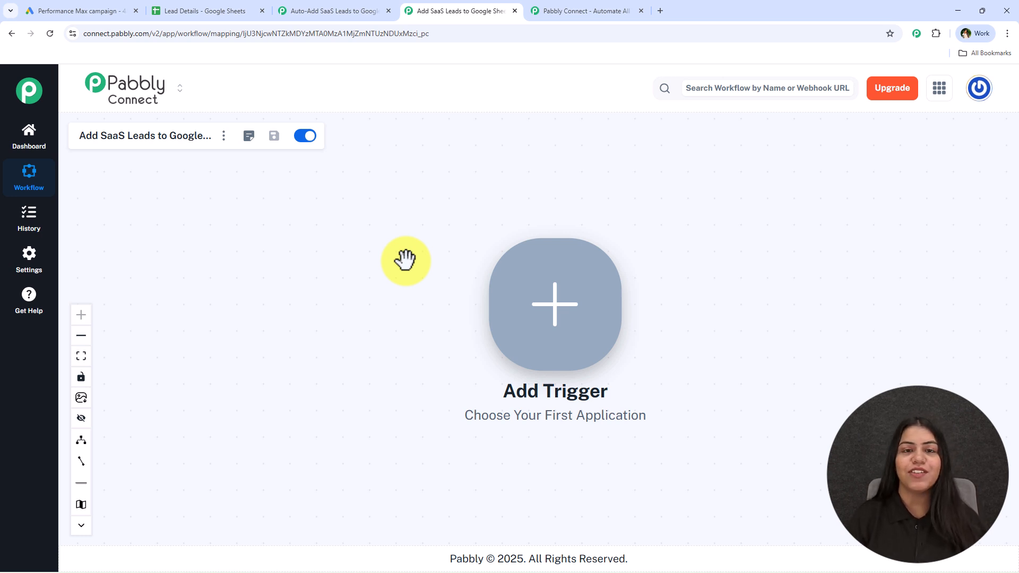
{"action": "left_click_drag", "start_coordinate": [596, 302], "coordinate": [154, 287]}
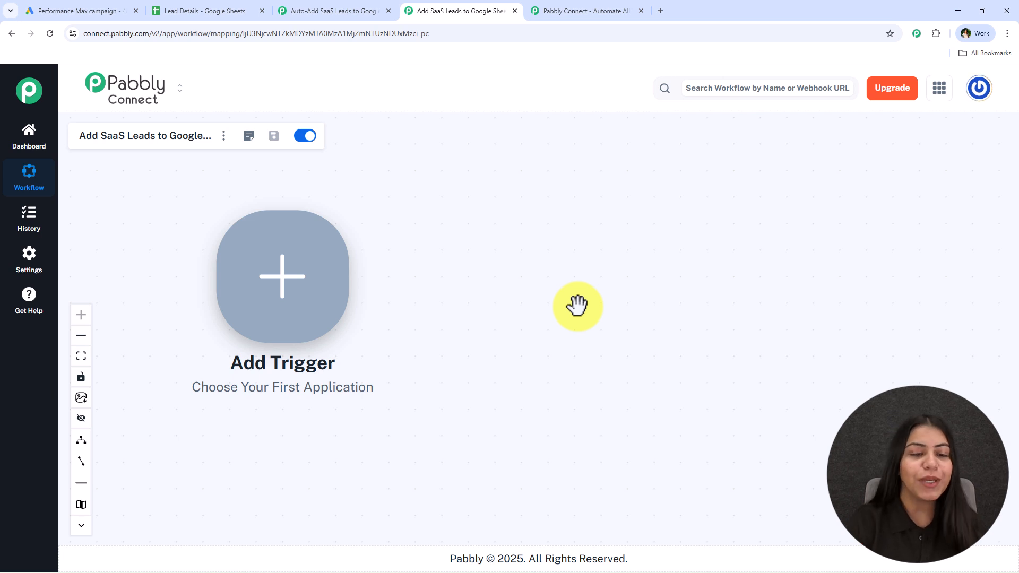
{"action": "left_click_drag", "start_coordinate": [577, 306], "coordinate": [553, 311]}
{"action": "left_click", "coordinate": [260, 283]}
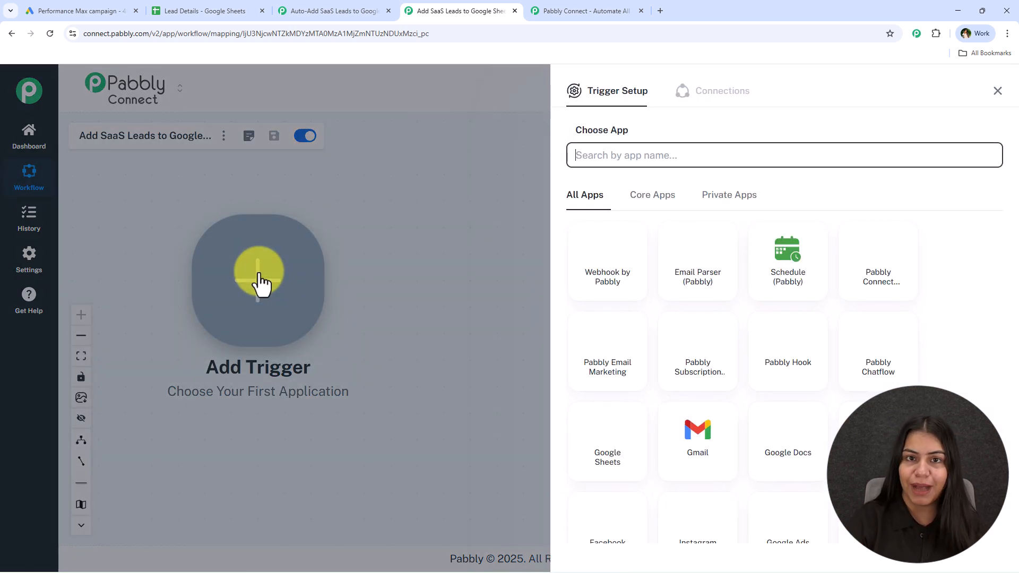
{"action": "type", "text": "googl"}
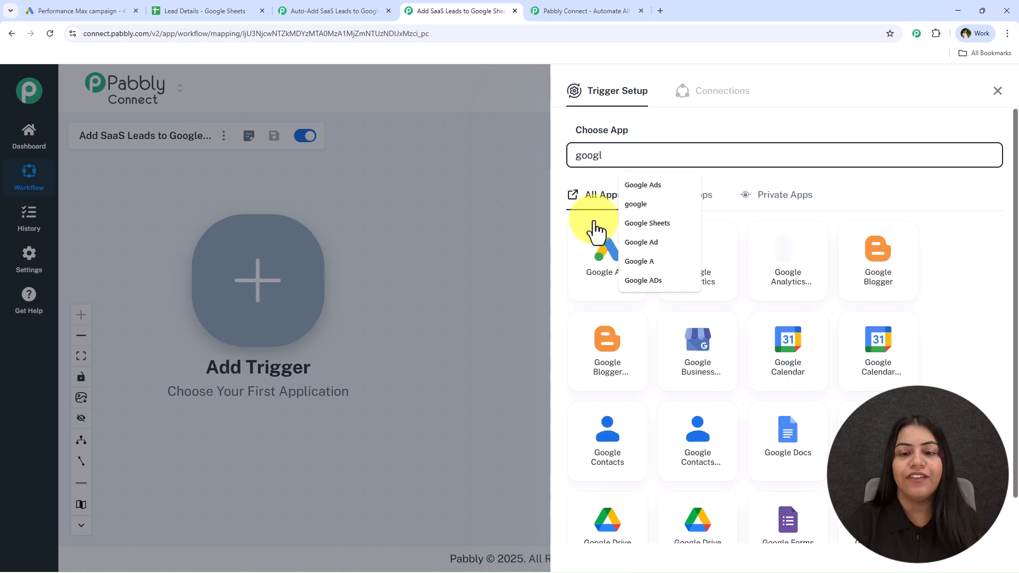
{"action": "left_click", "coordinate": [600, 263]}
{"action": "left_click", "coordinate": [601, 212]}
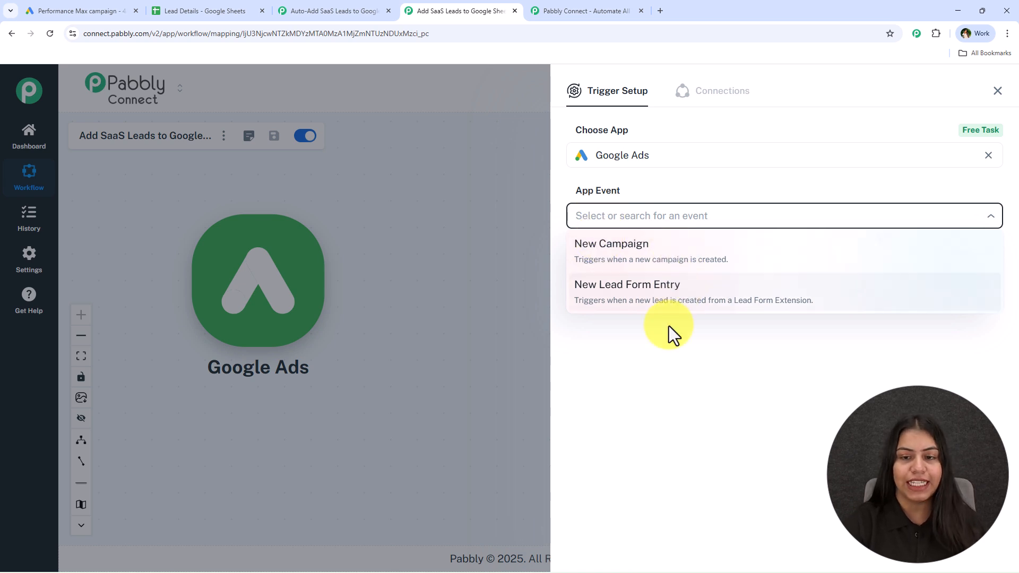
{"action": "left_click", "coordinate": [658, 310]}
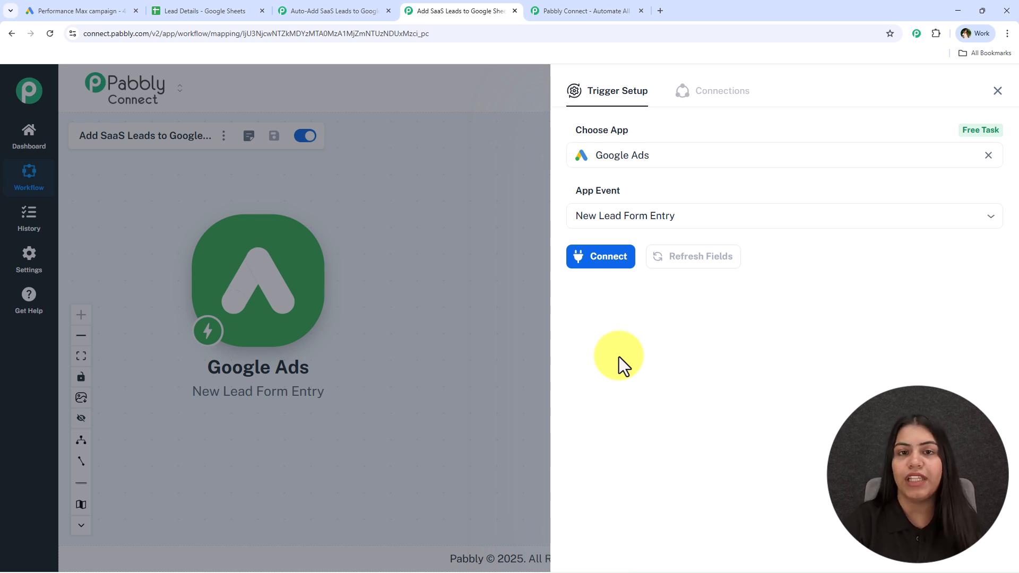
Connect the Google Ads trigger and copy its webhook URL.
{"action": "left_click", "coordinate": [597, 257]}
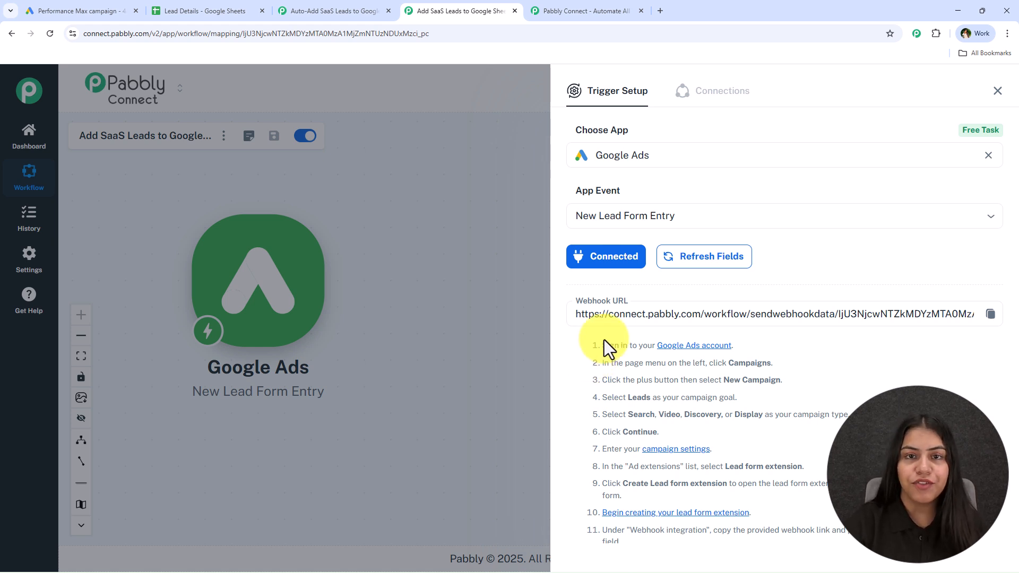
{"action": "left_click", "coordinate": [991, 316]}
{"action": "scroll", "coordinate": [786, 313], "scroll_direction": "down", "scroll_amount": 2}
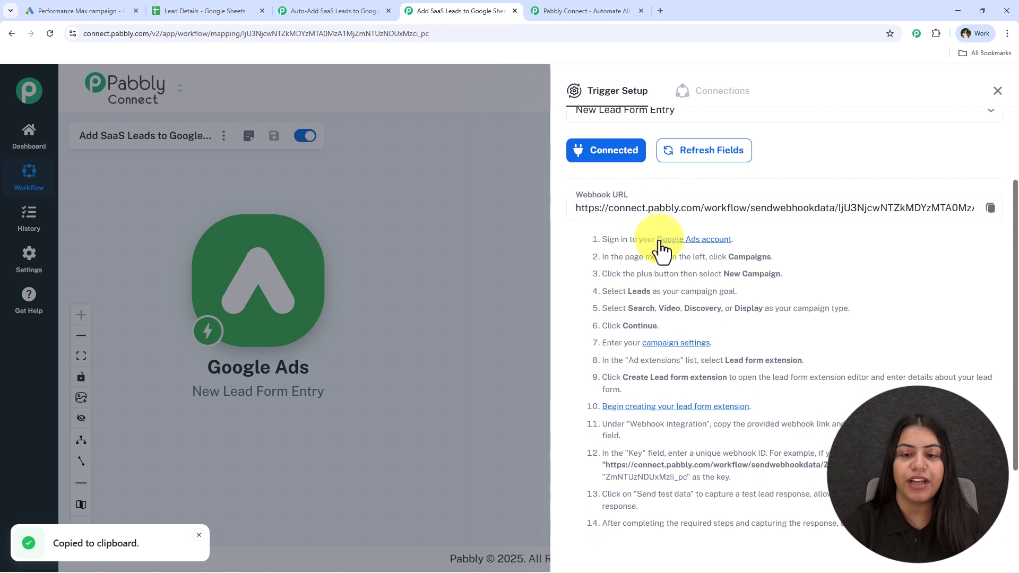
{"action": "left_click_drag", "start_coordinate": [589, 228], "coordinate": [870, 531]}
{"action": "left_click", "coordinate": [871, 531]}
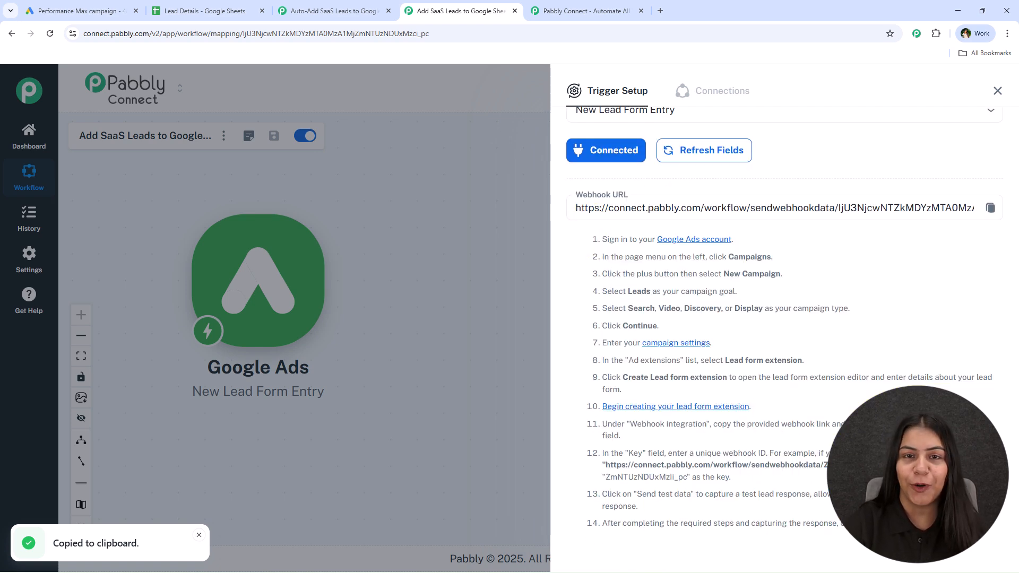
In the campaign's lead form, add the Name, Email, Phone number and City contact fields.
{"action": "left_click", "coordinate": [53, 7]}
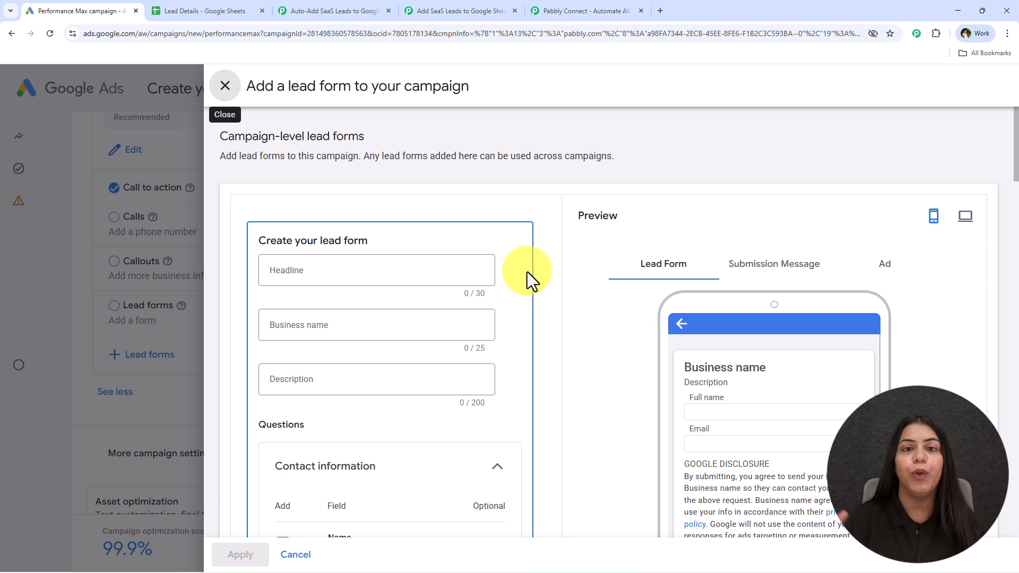
{"action": "scroll", "coordinate": [499, 263], "scroll_direction": "down", "scroll_amount": 7}
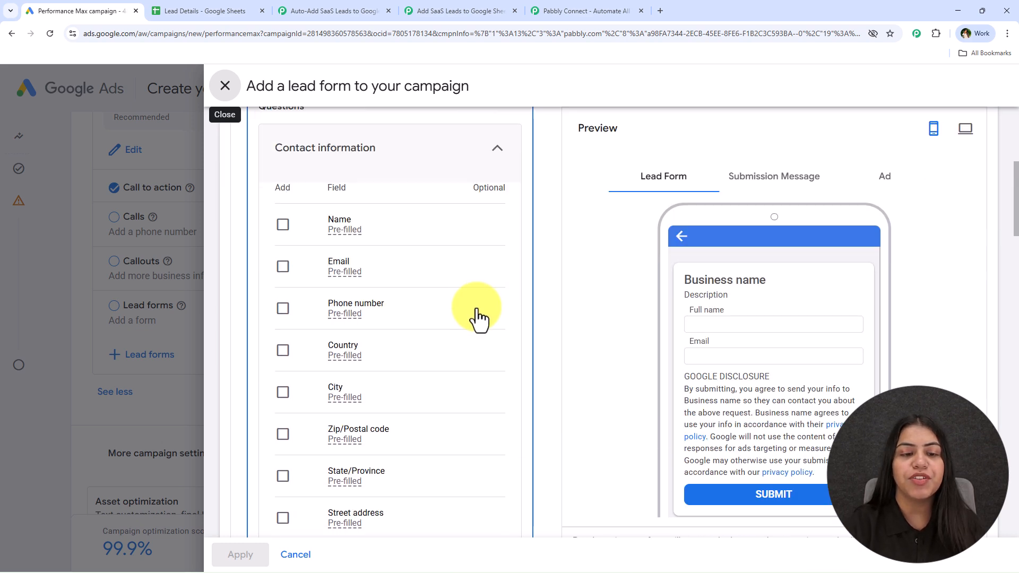
{"action": "left_click", "coordinate": [283, 171]}
{"action": "left_click", "coordinate": [315, 205]}
{"action": "left_click", "coordinate": [283, 267]}
{"action": "left_click", "coordinate": [283, 308]}
{"action": "left_click", "coordinate": [283, 393]}
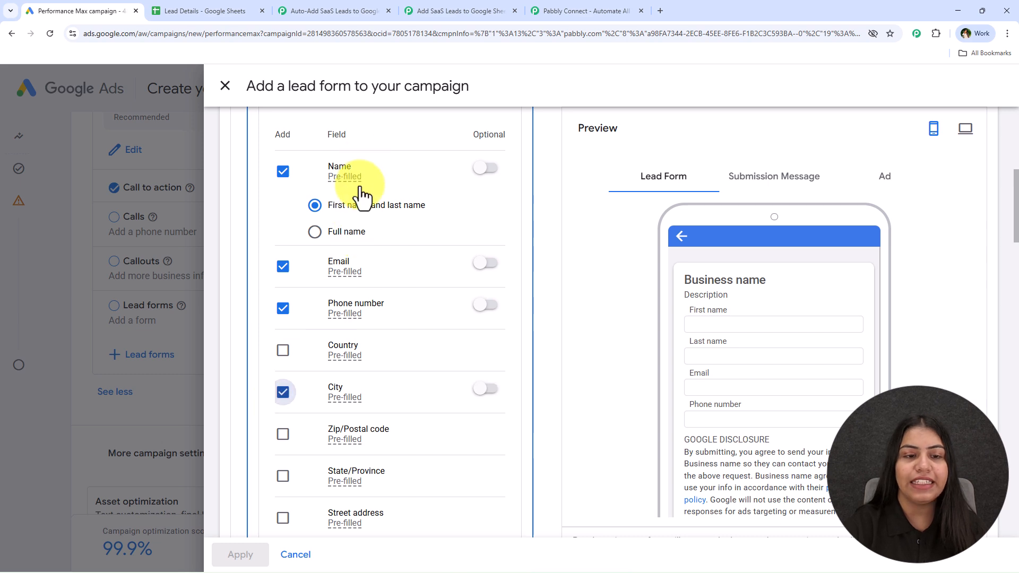
Set the lead form's Name field to Full name to match the sheet's Name column.
{"action": "left_click", "coordinate": [242, 11]}
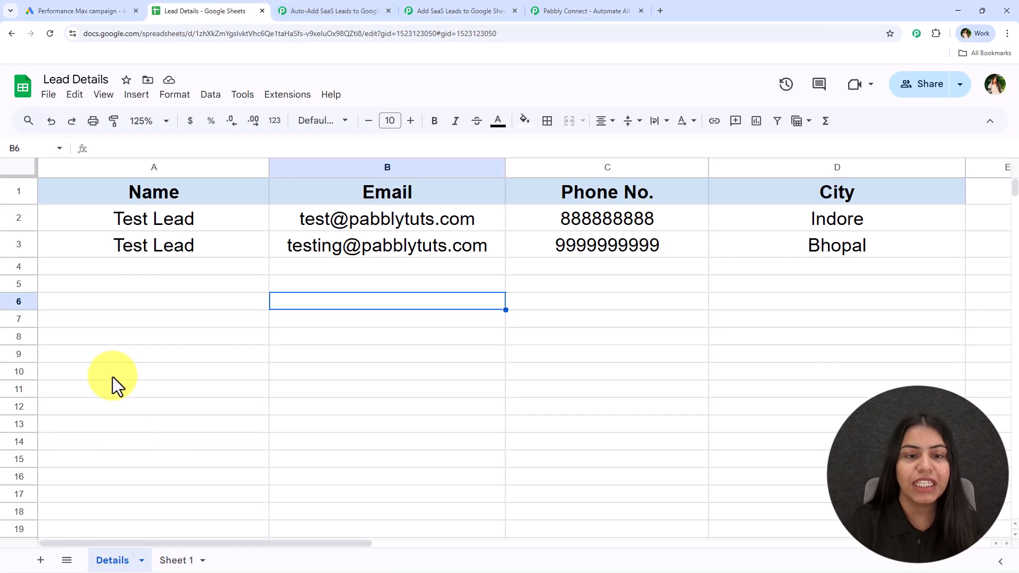
{"action": "left_click", "coordinate": [107, 11]}
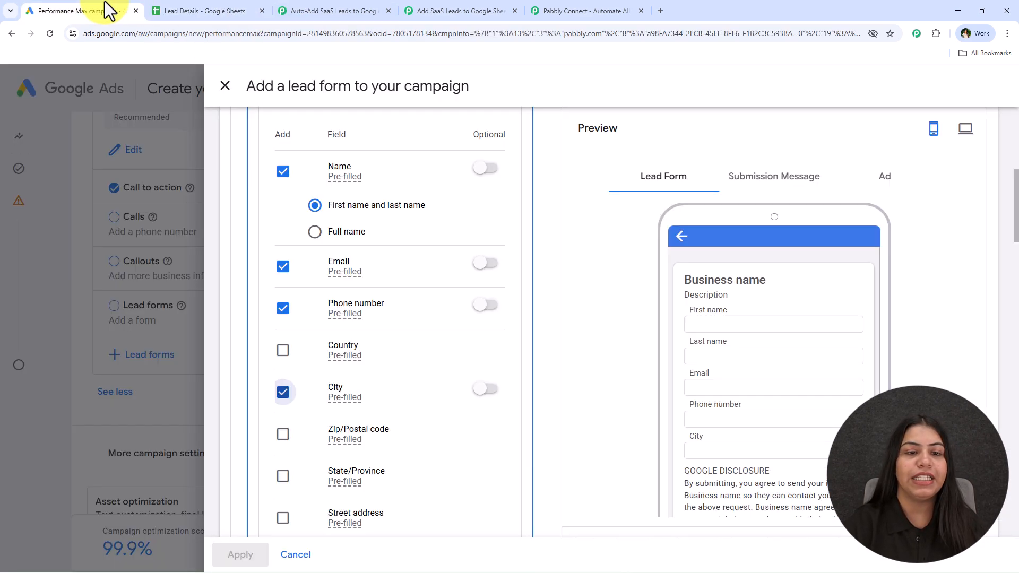
{"action": "left_click", "coordinate": [315, 232]}
{"action": "scroll", "coordinate": [494, 281], "scroll_direction": "down", "scroll_amount": 3}
{"action": "scroll", "coordinate": [458, 295], "scroll_direction": "down", "scroll_amount": 3}
{"action": "left_click", "coordinate": [283, 335]}
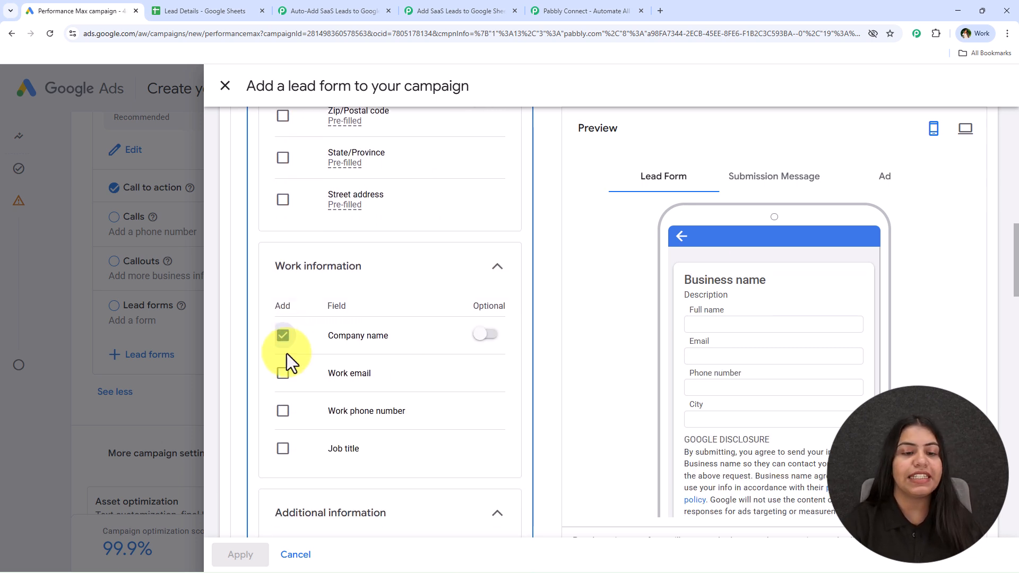
{"action": "left_click", "coordinate": [283, 336]}
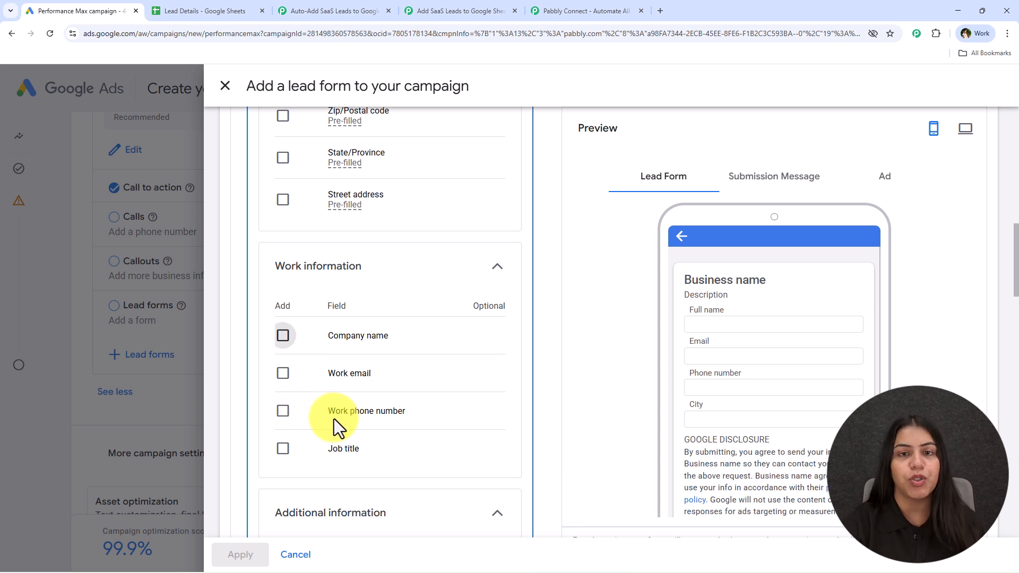
Expand the lead form's Lead delivery option section.
{"action": "scroll", "coordinate": [334, 434], "scroll_direction": "down", "scroll_amount": 1}
{"action": "scroll", "coordinate": [333, 434], "scroll_direction": "up", "scroll_amount": 2}
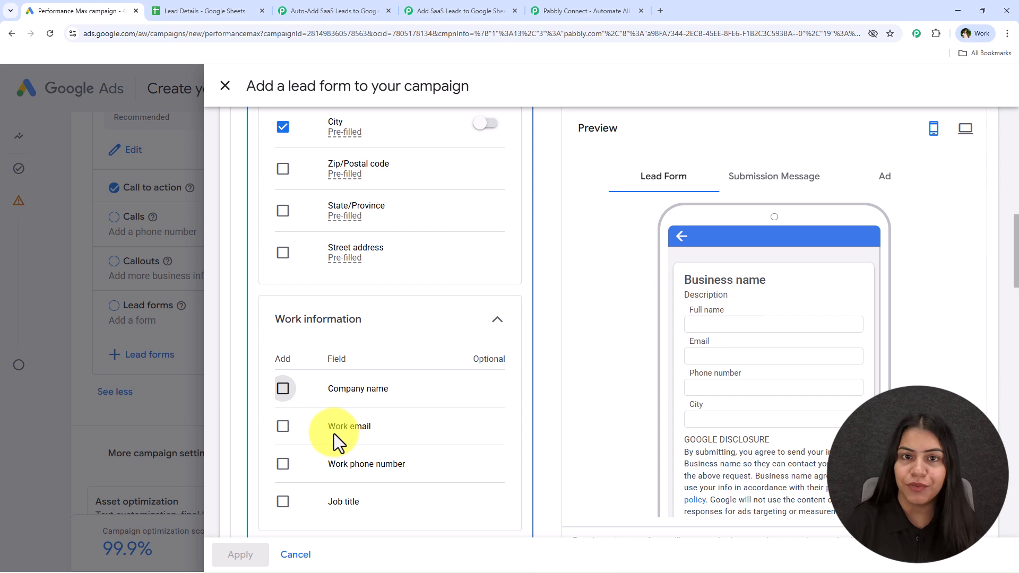
{"action": "scroll", "coordinate": [488, 330], "scroll_direction": "up", "scroll_amount": 4}
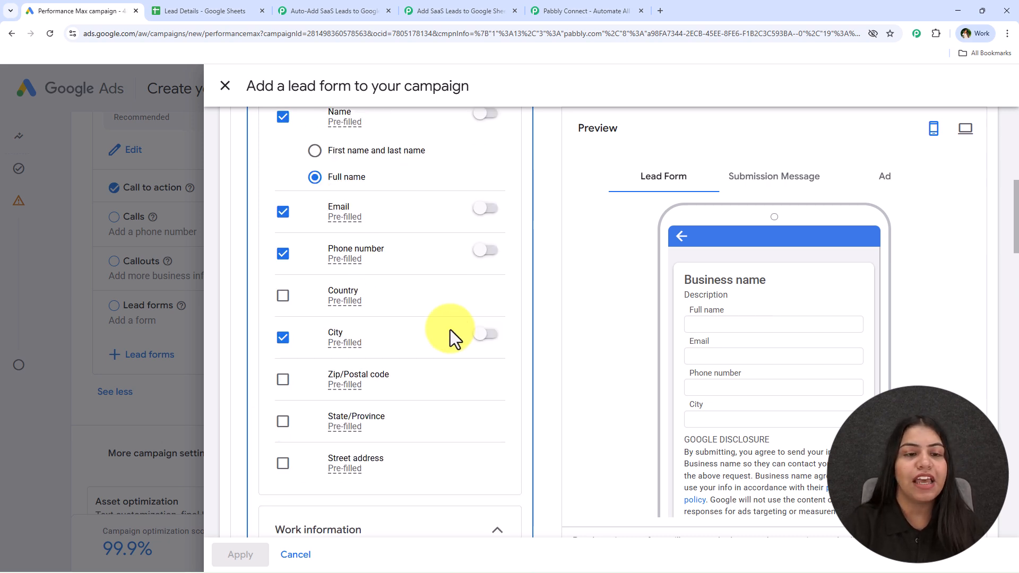
{"action": "scroll", "coordinate": [348, 355], "scroll_direction": "down", "scroll_amount": 15}
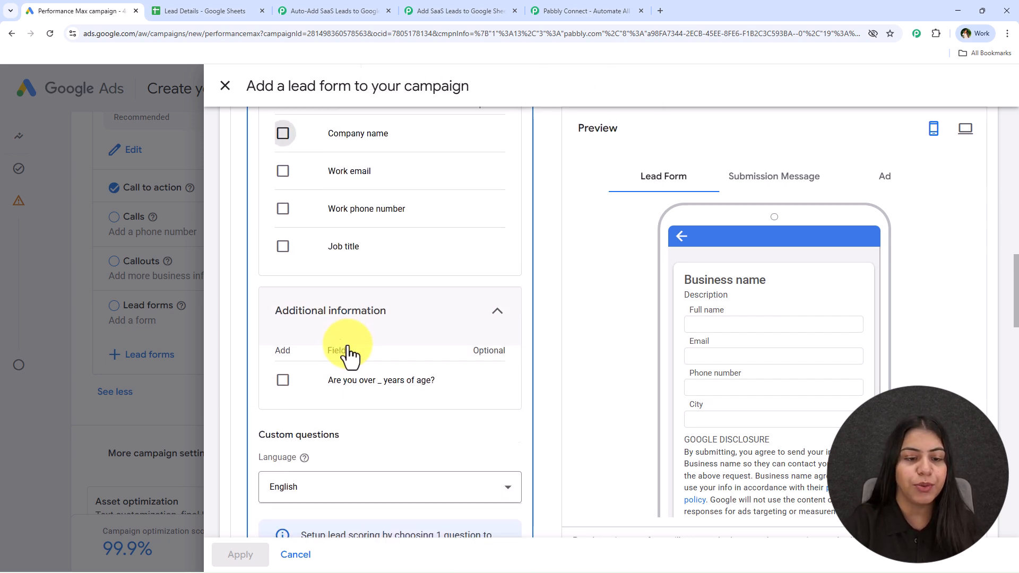
{"action": "scroll", "coordinate": [369, 235], "scroll_direction": "down", "scroll_amount": 7}
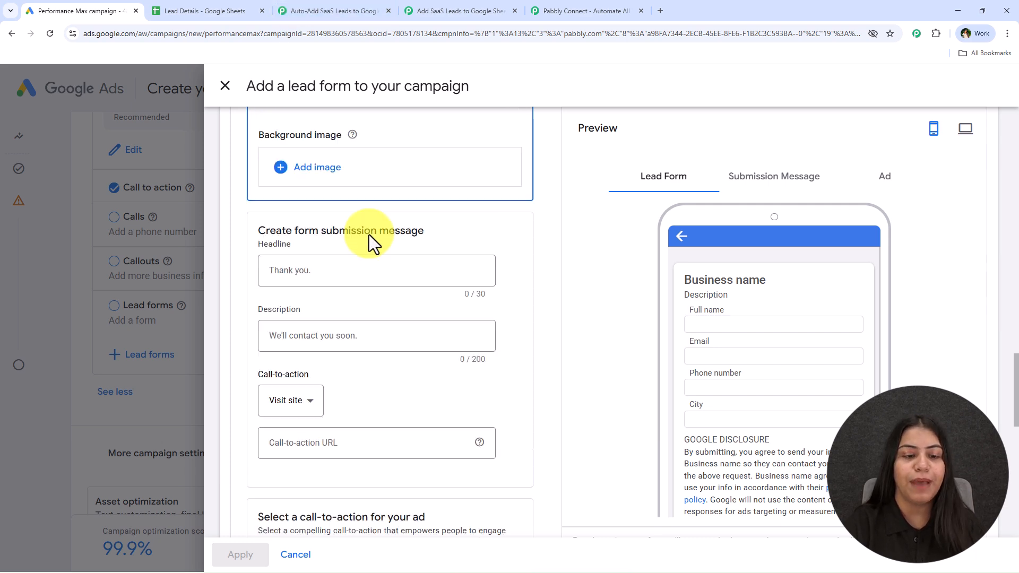
{"action": "scroll", "coordinate": [368, 235], "scroll_direction": "up", "scroll_amount": 4}
{"action": "scroll", "coordinate": [510, 323], "scroll_direction": "down", "scroll_amount": 6}
{"action": "scroll", "coordinate": [509, 321], "scroll_direction": "down", "scroll_amount": 4}
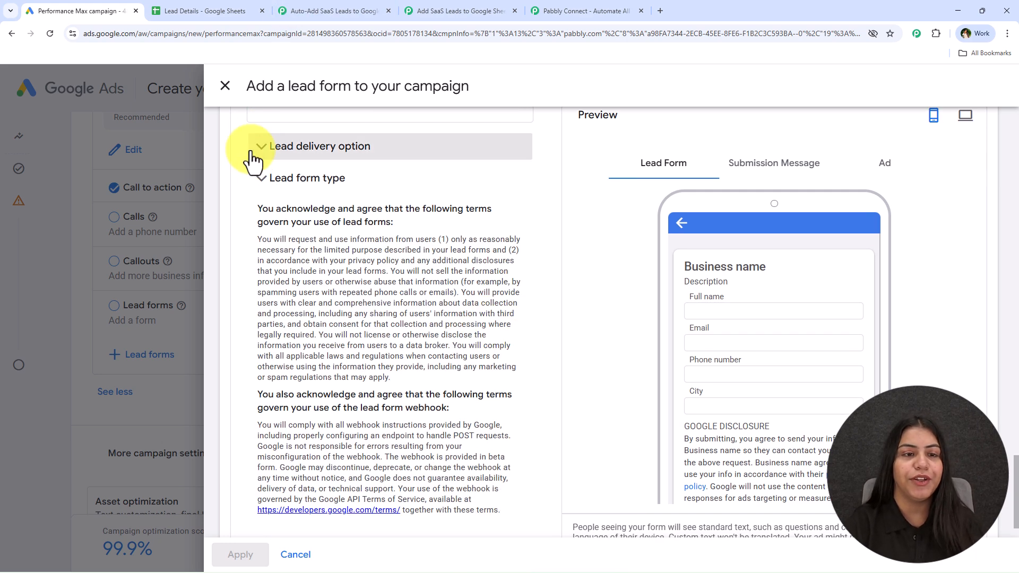
{"action": "left_click", "coordinate": [397, 153]}
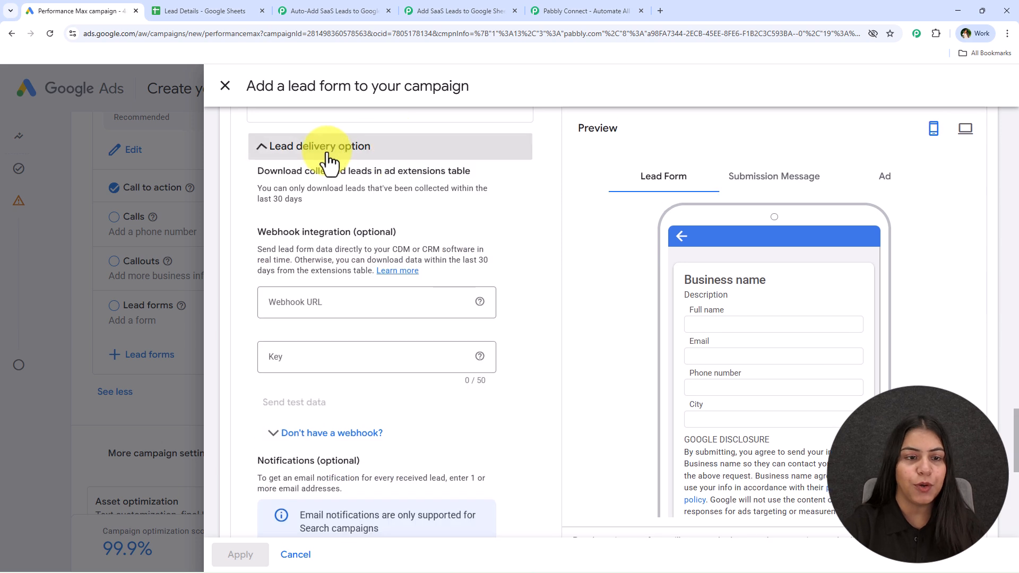
Paste the copied Pabbly webhook URL into the lead form's Webhook URL field.
{"action": "scroll", "coordinate": [405, 326], "scroll_direction": "down", "scroll_amount": 3}
{"action": "scroll", "coordinate": [284, 291], "scroll_direction": "up", "scroll_amount": 1}
{"action": "left_click", "coordinate": [277, 200]}
{"action": "left_click", "coordinate": [275, 256]}
{"action": "left_click", "coordinate": [250, 226]}
{"action": "left_click", "coordinate": [295, 198]}
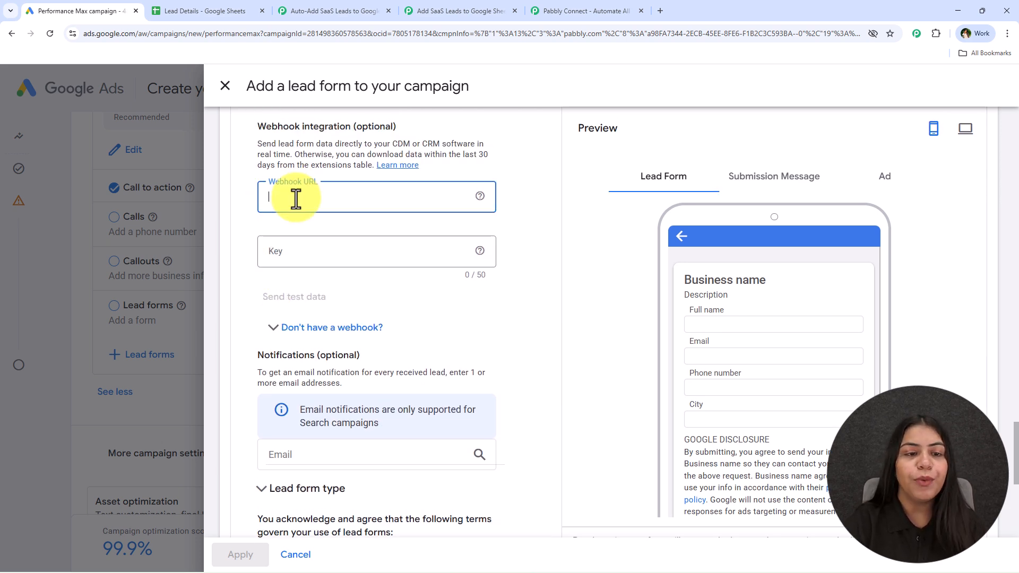
{"action": "right_click", "coordinate": [315, 205]}
{"action": "left_click", "coordinate": [404, 331]}
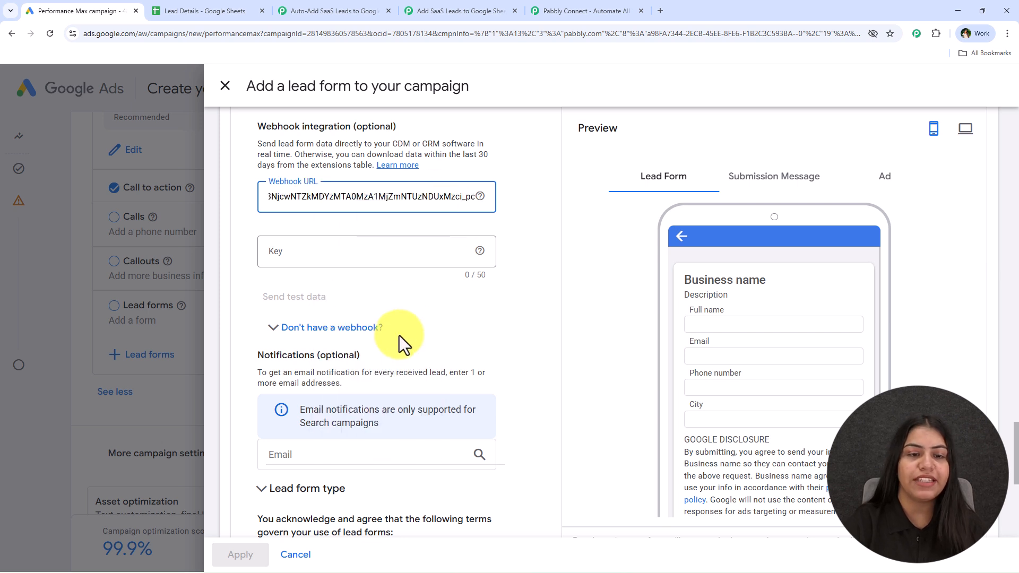
{"action": "left_click", "coordinate": [528, 228]}
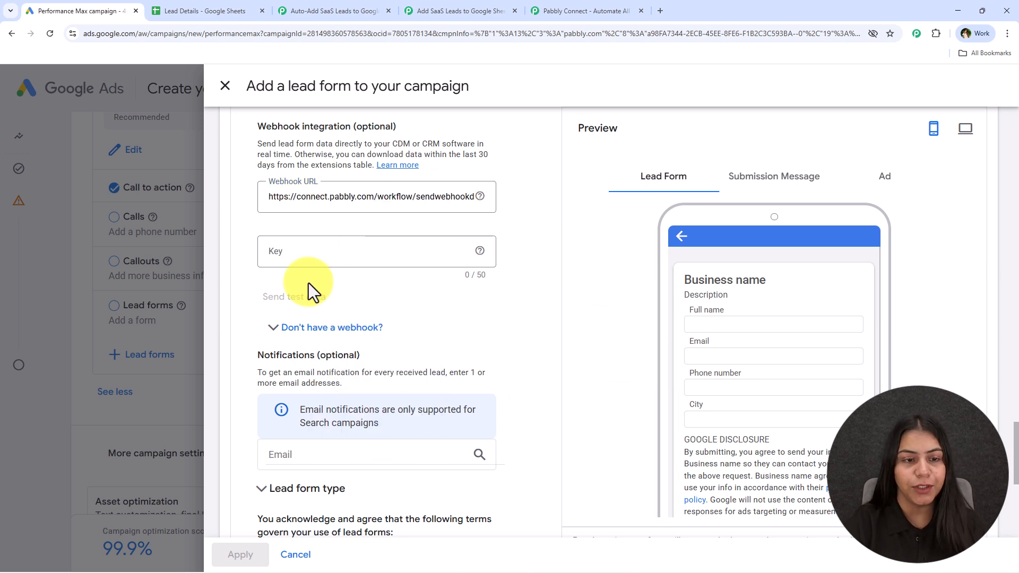
Enter a webhook key in the Key field and send test data.
{"action": "left_click", "coordinate": [313, 254]}
{"action": "type", "text": "9999"}
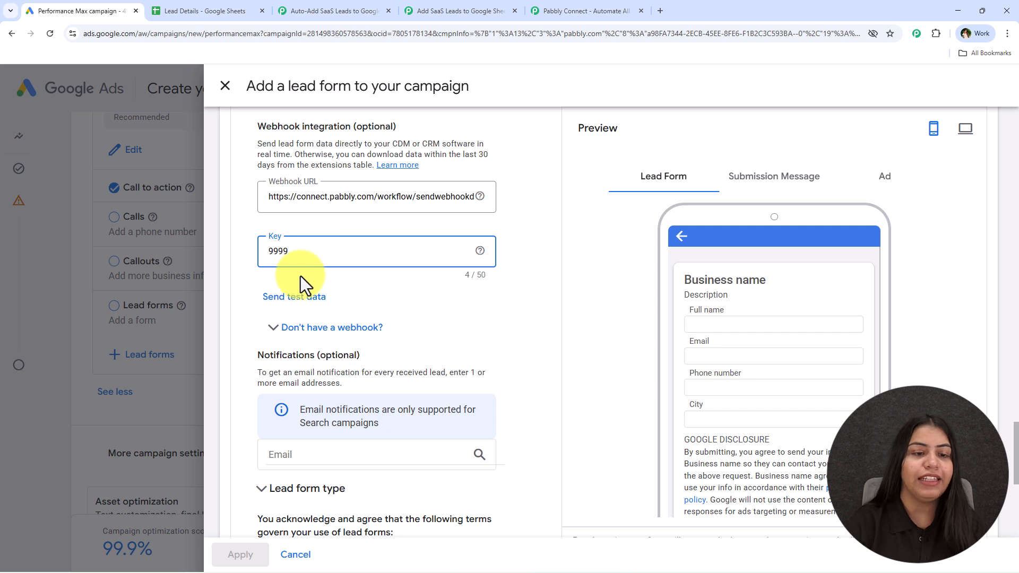
{"action": "left_click", "coordinate": [300, 293]}
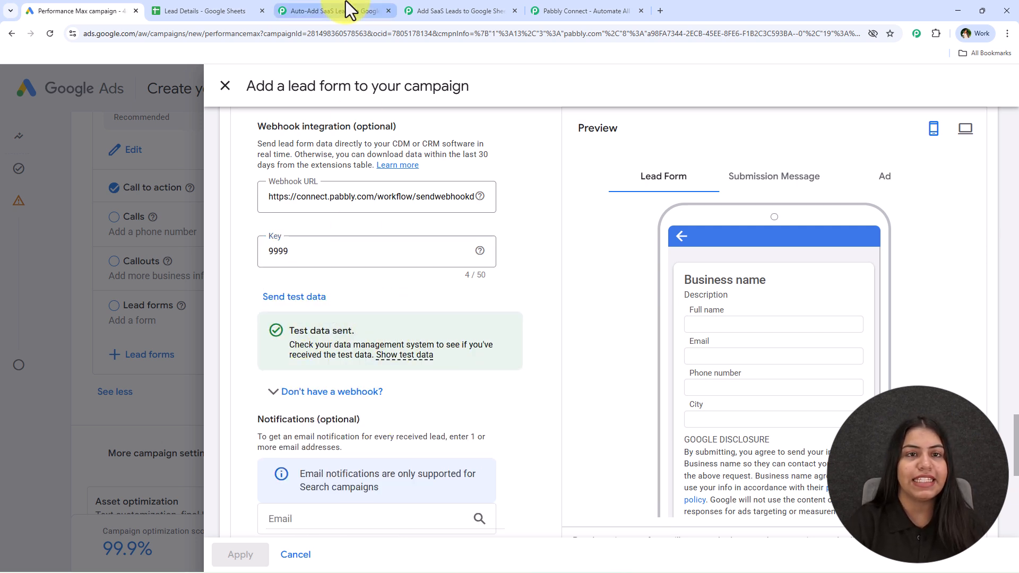
Review the test lead response captured in the Pabbly trigger setup.
{"action": "left_click", "coordinate": [422, 11]}
{"action": "scroll", "coordinate": [647, 239], "scroll_direction": "down", "scroll_amount": 2}
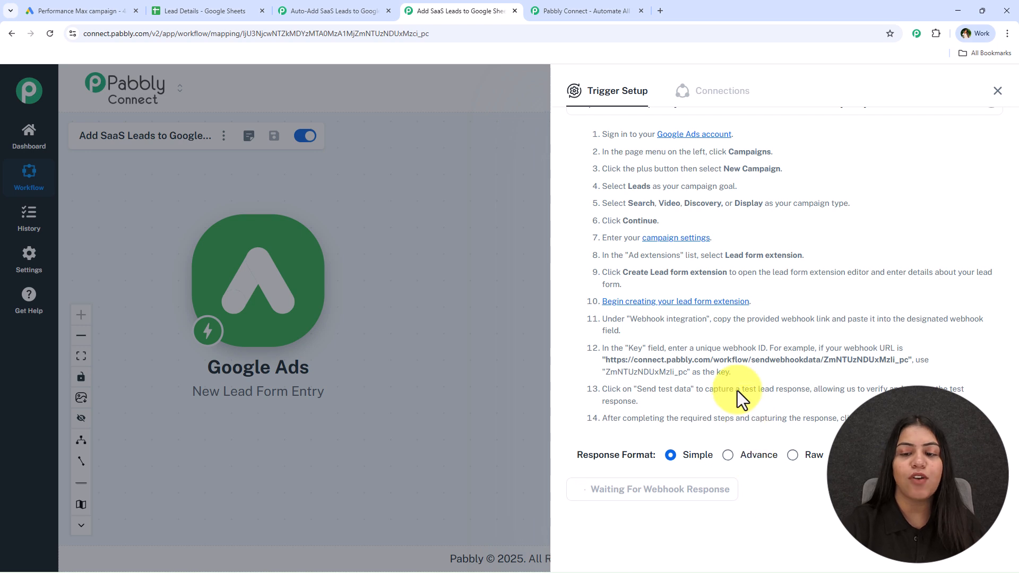
{"action": "scroll", "coordinate": [740, 377], "scroll_direction": "down", "scroll_amount": 3}
{"action": "scroll", "coordinate": [740, 377], "scroll_direction": "down", "scroll_amount": 8}
{"action": "left_click", "coordinate": [792, 413]}
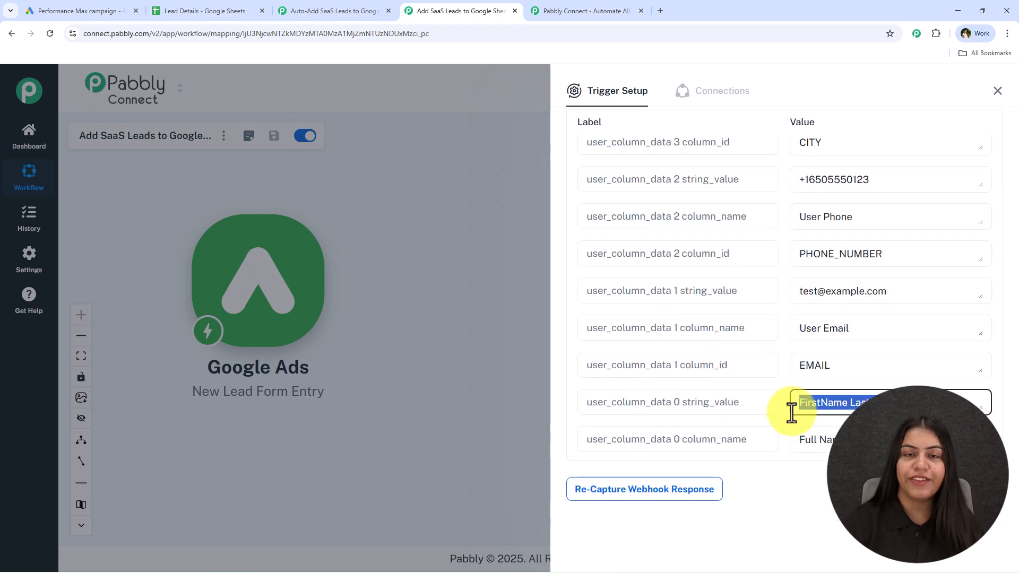
{"action": "scroll", "coordinate": [891, 321], "scroll_direction": "up", "scroll_amount": 2}
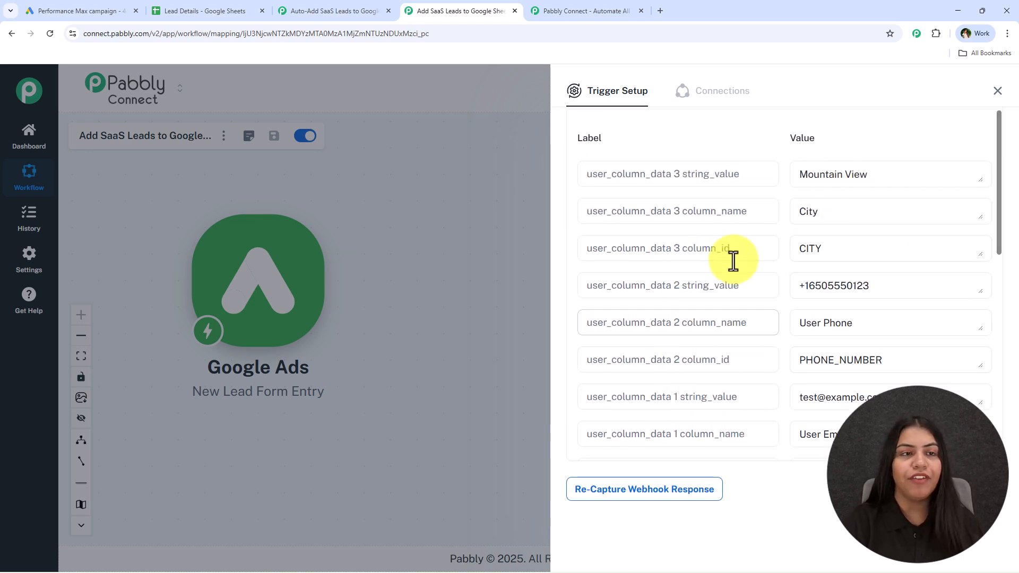
Close the trigger setup panel of the Google Ads step.
{"action": "left_click", "coordinate": [232, 2]}
{"action": "left_click", "coordinate": [434, 2]}
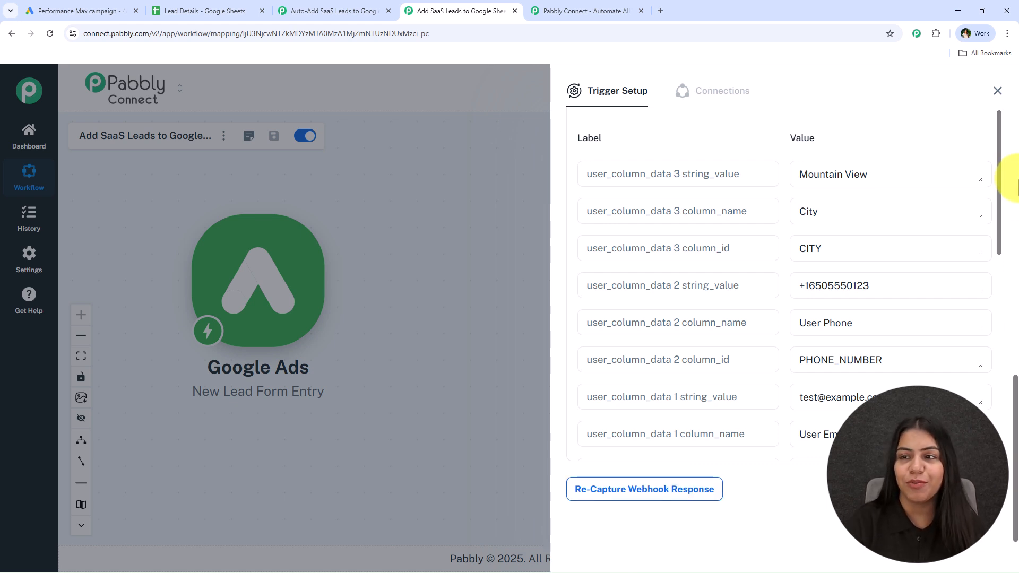
{"action": "left_click", "coordinate": [998, 91]}
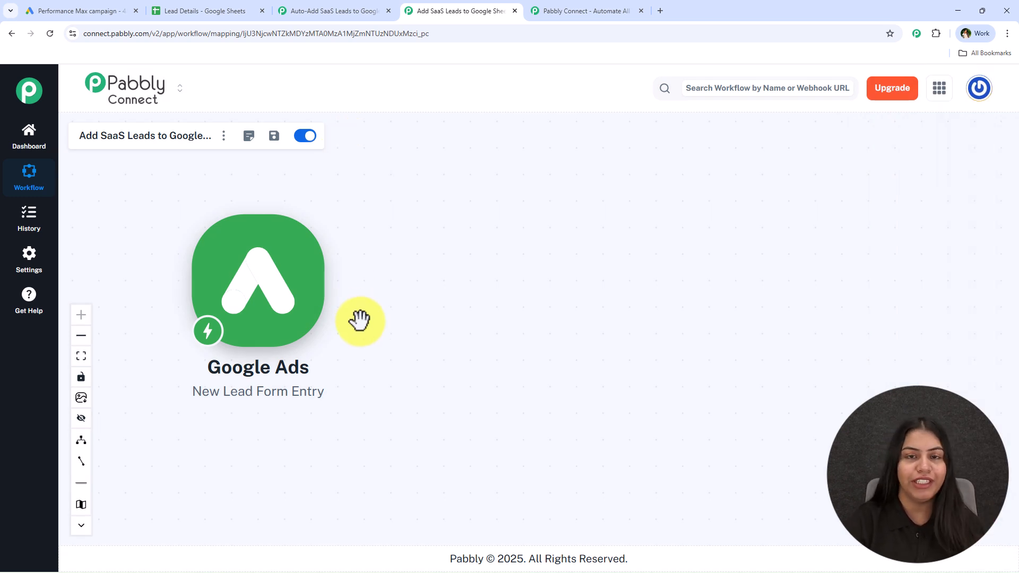
Add an action step using the Google Sheets app with the Add New Row event.
{"action": "left_click", "coordinate": [334, 289]}
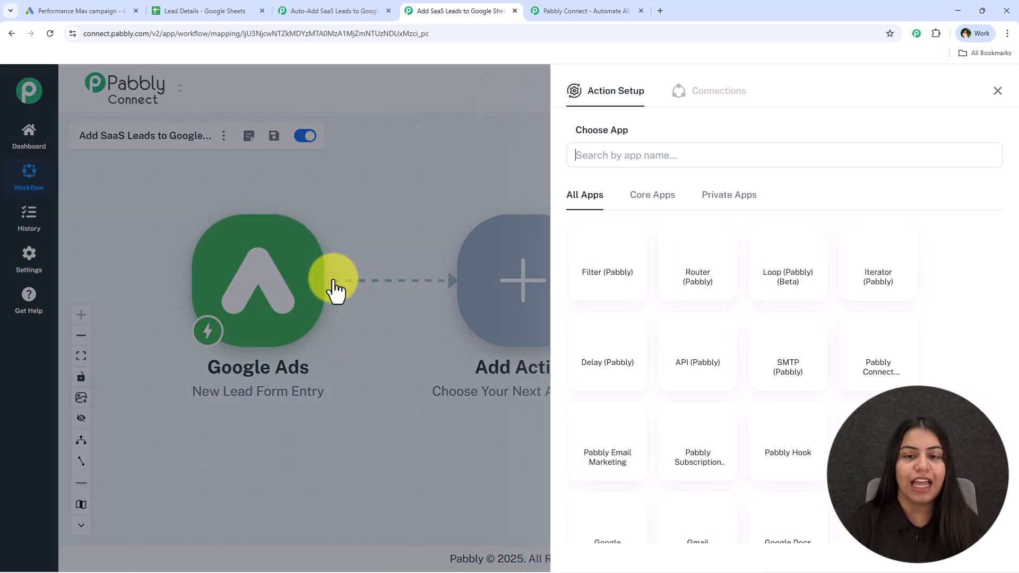
{"action": "type", "text": "Sheet"}
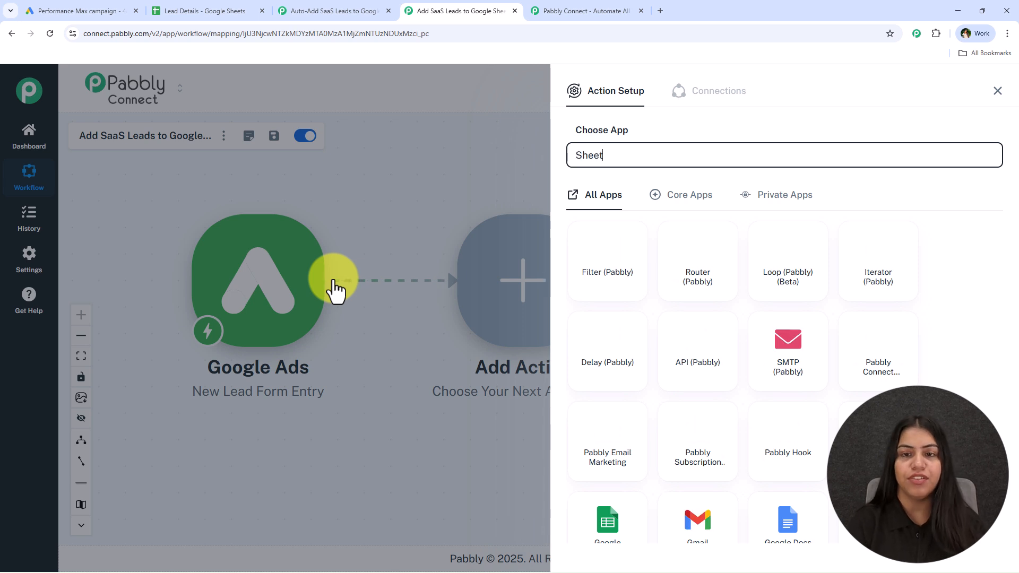
{"action": "type", "text": "s"}
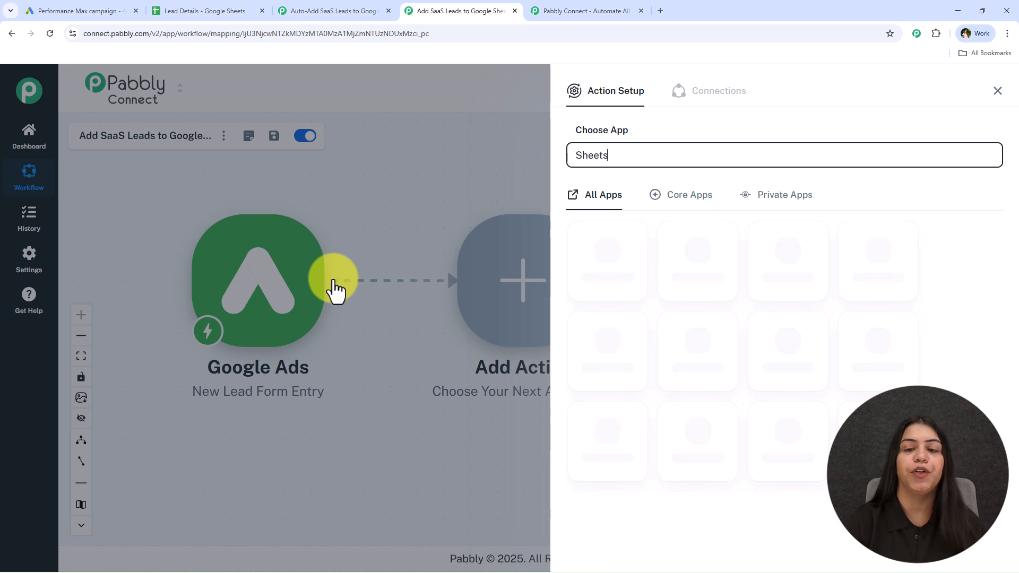
{"action": "left_click", "coordinate": [611, 269]}
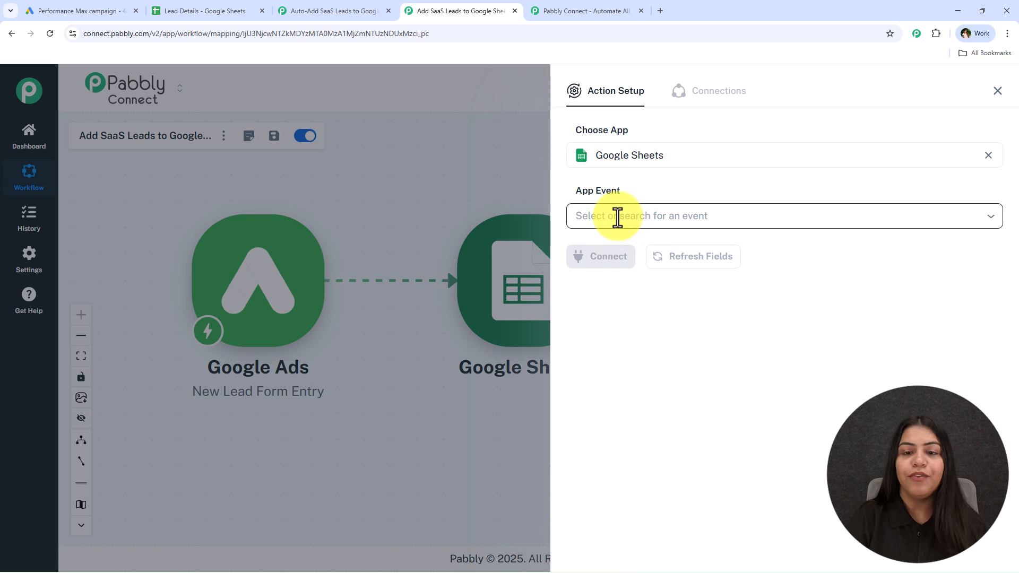
{"action": "left_click", "coordinate": [614, 217]}
{"action": "left_click", "coordinate": [620, 263]}
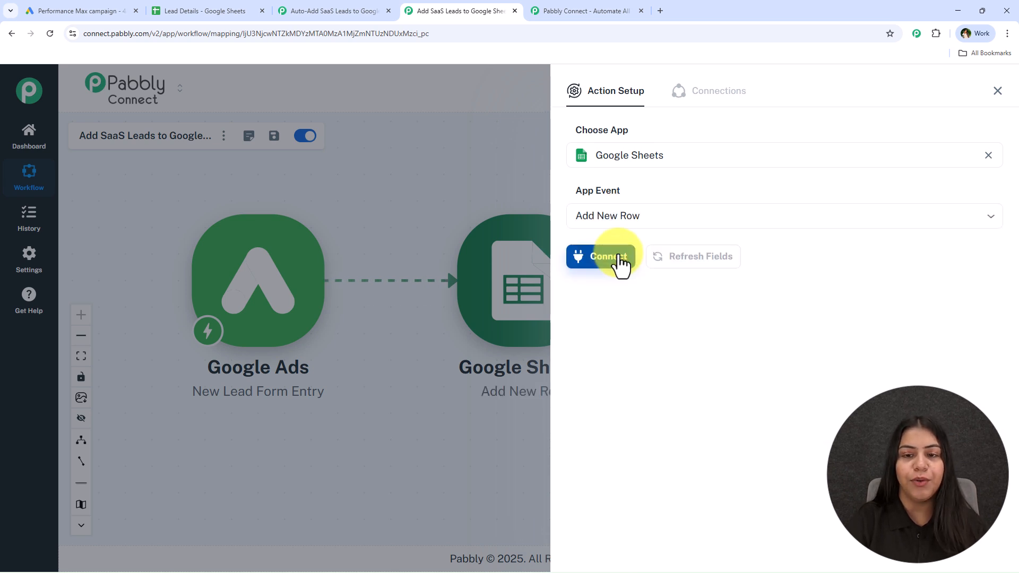
Connect a new Google Sheets connection by signing in with the Google account and allowing access.
{"action": "left_click", "coordinate": [620, 266]}
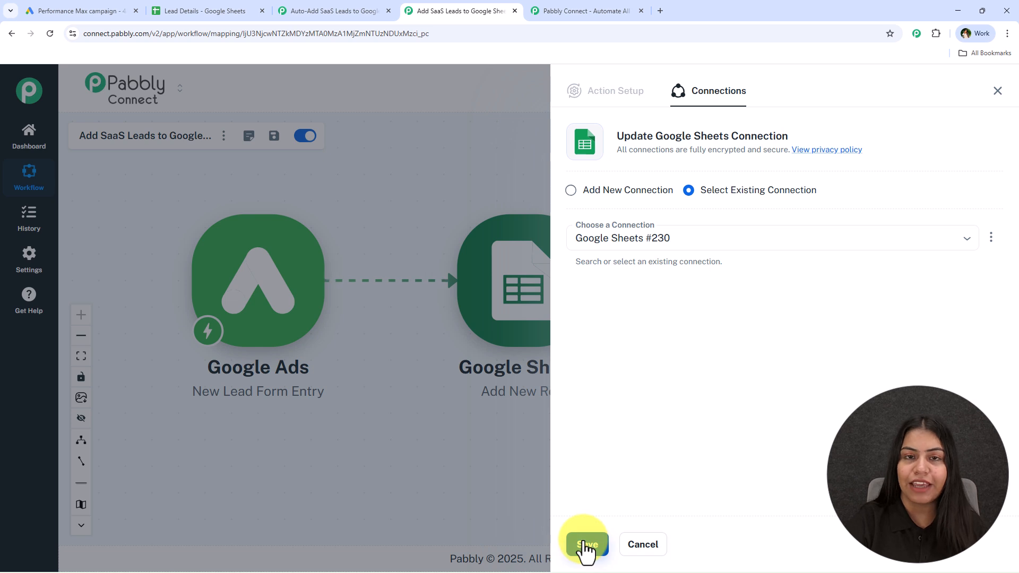
{"action": "left_click", "coordinate": [572, 193]}
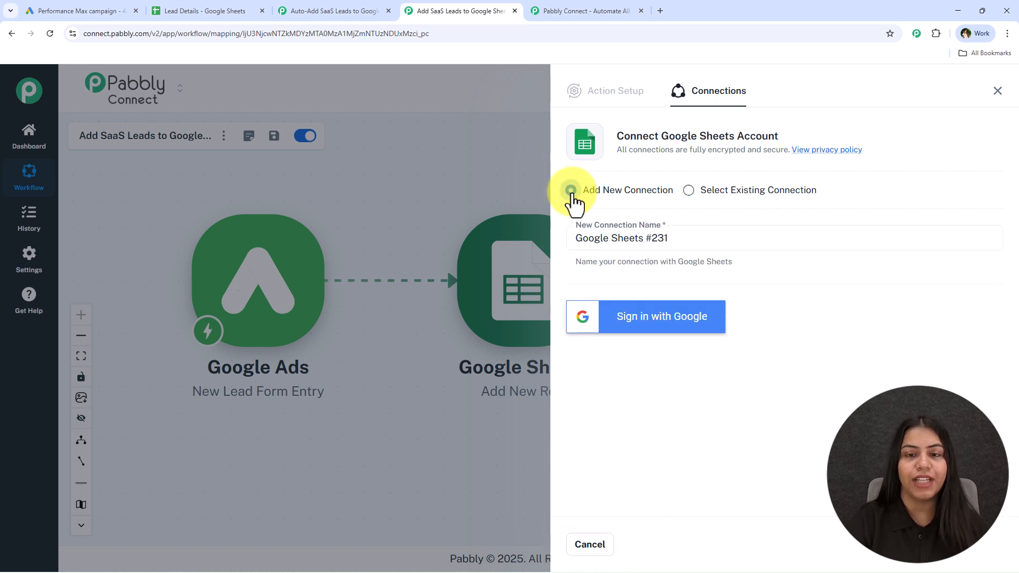
{"action": "left_click", "coordinate": [684, 331]}
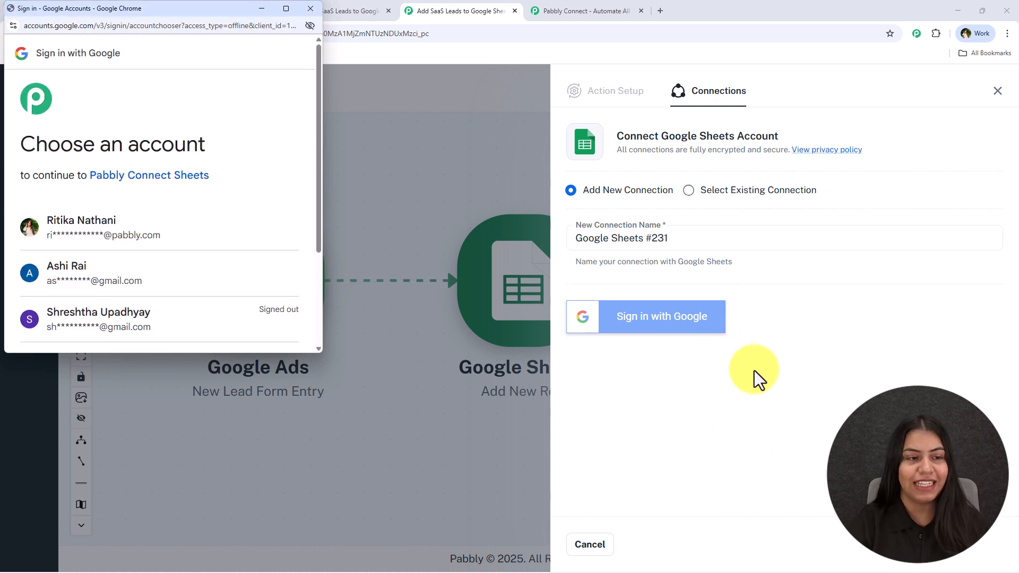
{"action": "left_click", "coordinate": [194, 247]}
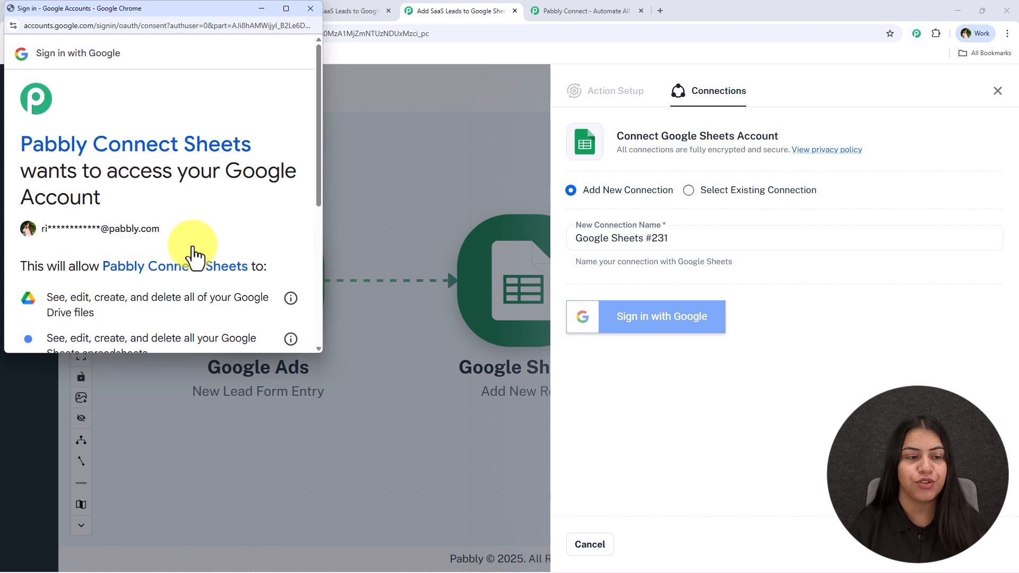
{"action": "scroll", "coordinate": [193, 246], "scroll_direction": "down", "scroll_amount": 4}
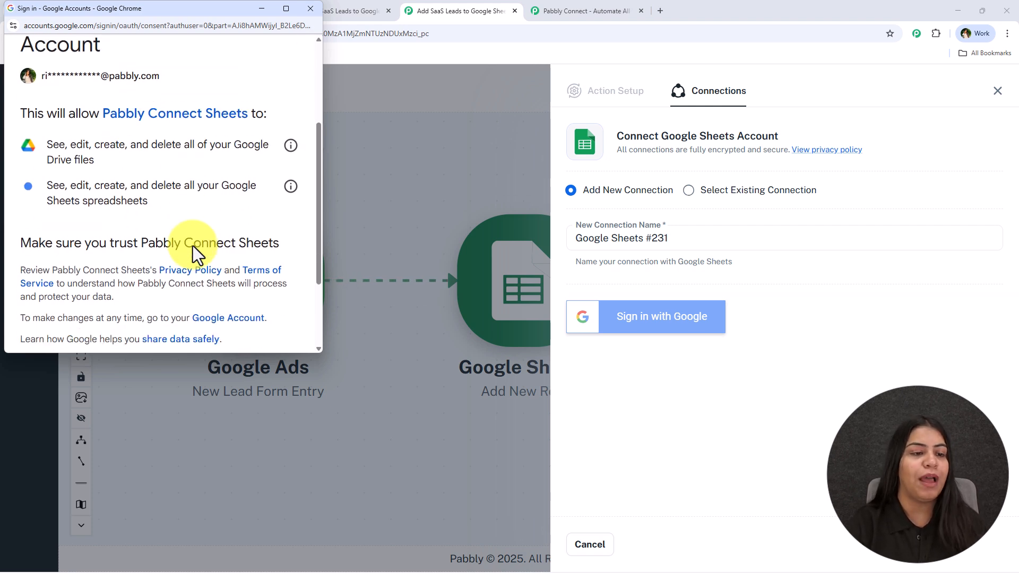
{"action": "left_click", "coordinate": [230, 331]}
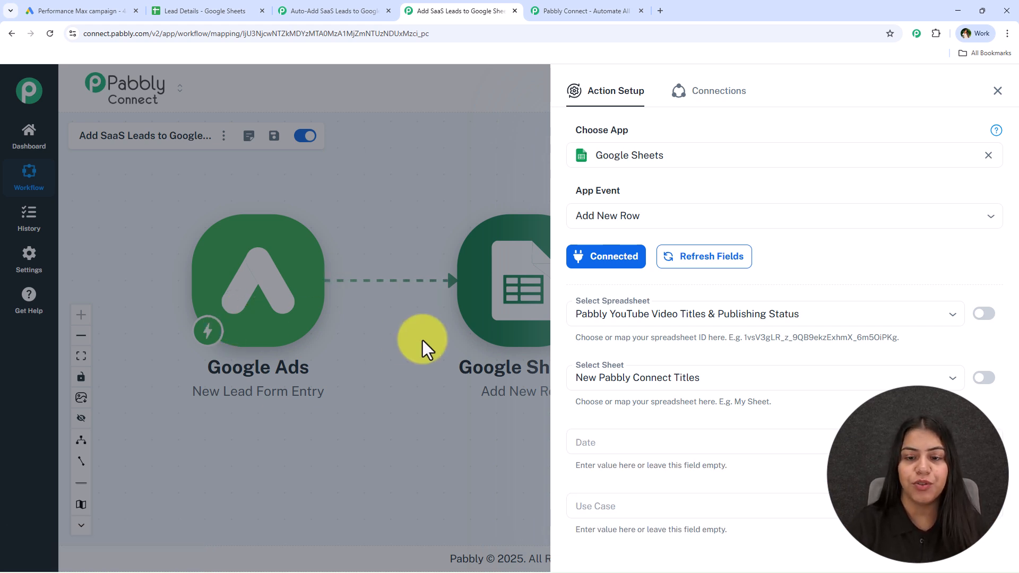
Select the Lead Details spreadsheet and its Details sheet, then refresh the fields.
{"action": "left_click", "coordinate": [637, 315]}
{"action": "left_click", "coordinate": [676, 296]}
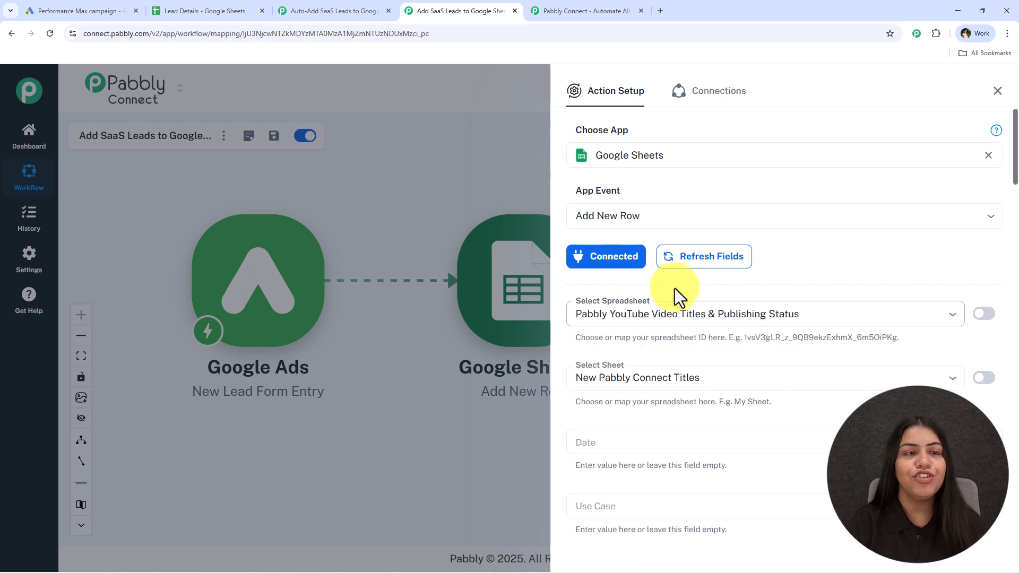
{"action": "left_click", "coordinate": [193, 8]}
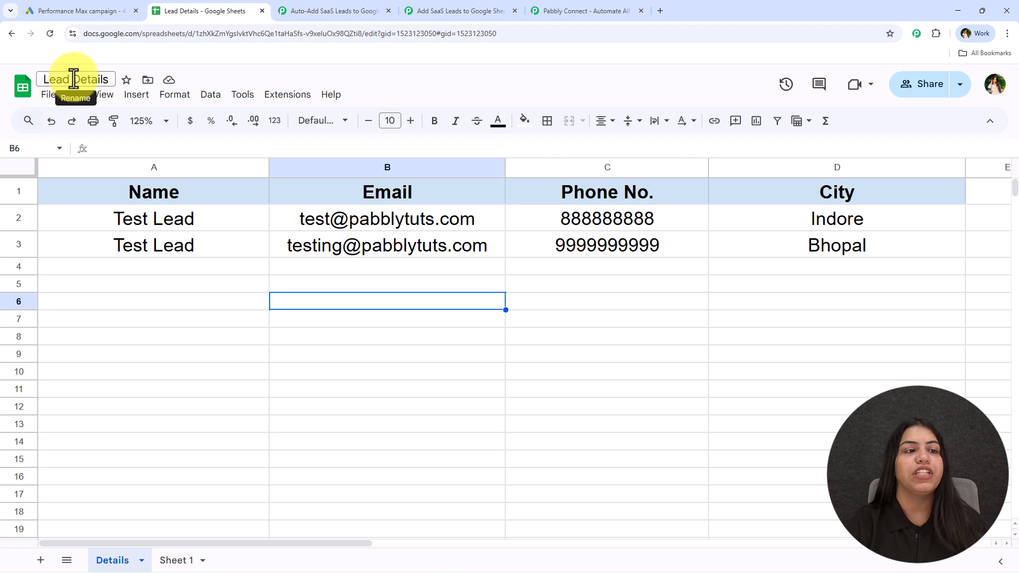
{"action": "left_click", "coordinate": [412, 9]}
{"action": "left_click", "coordinate": [643, 321]}
{"action": "type", "text": "Lead Details"}
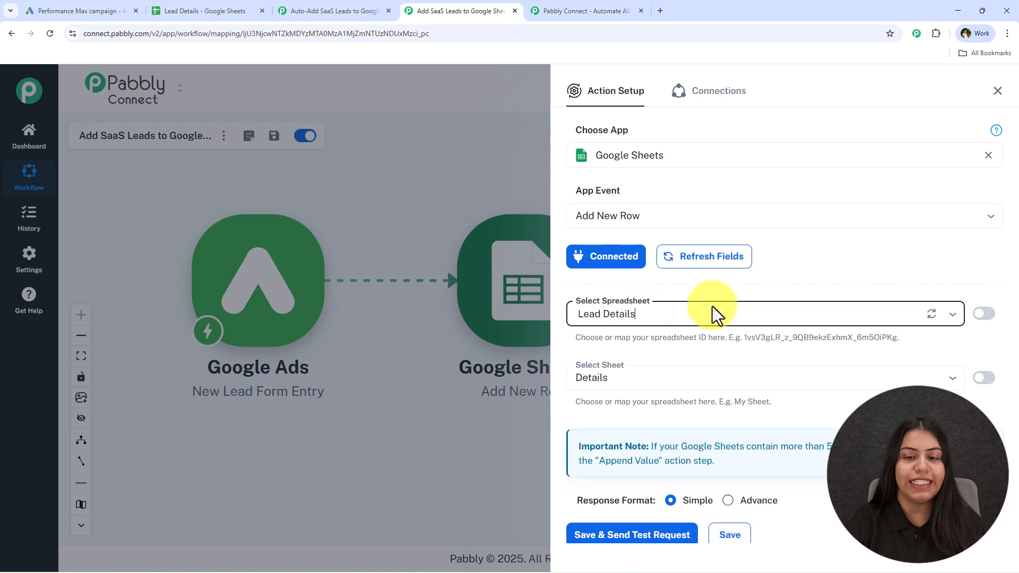
{"action": "left_click_drag", "start_coordinate": [625, 370], "coordinate": [680, 357]}
{"action": "scroll", "coordinate": [674, 356], "scroll_direction": "down", "scroll_amount": 1}
{"action": "left_click", "coordinate": [619, 340]}
{"action": "left_click", "coordinate": [614, 360]}
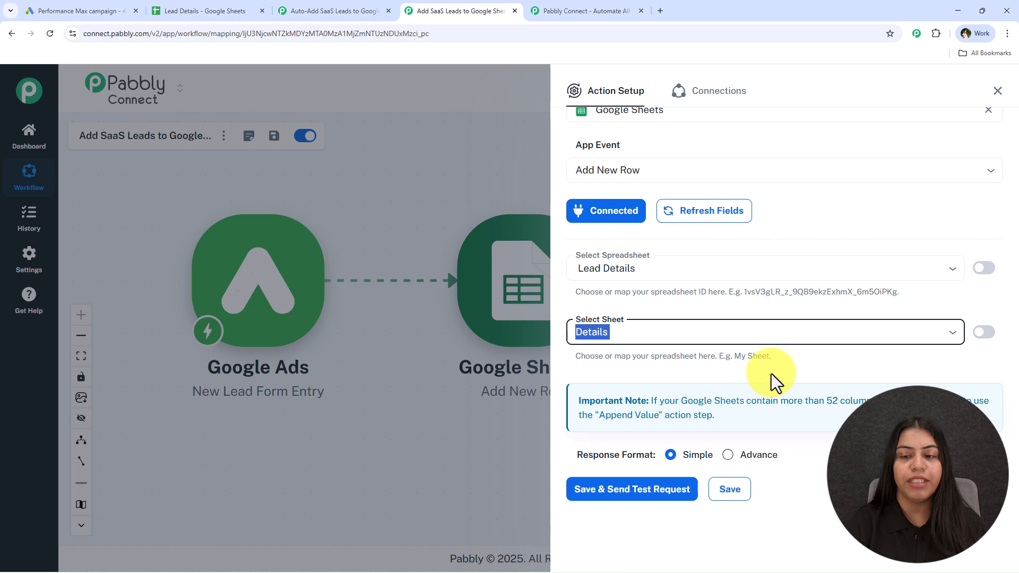
{"action": "left_click", "coordinate": [702, 215]}
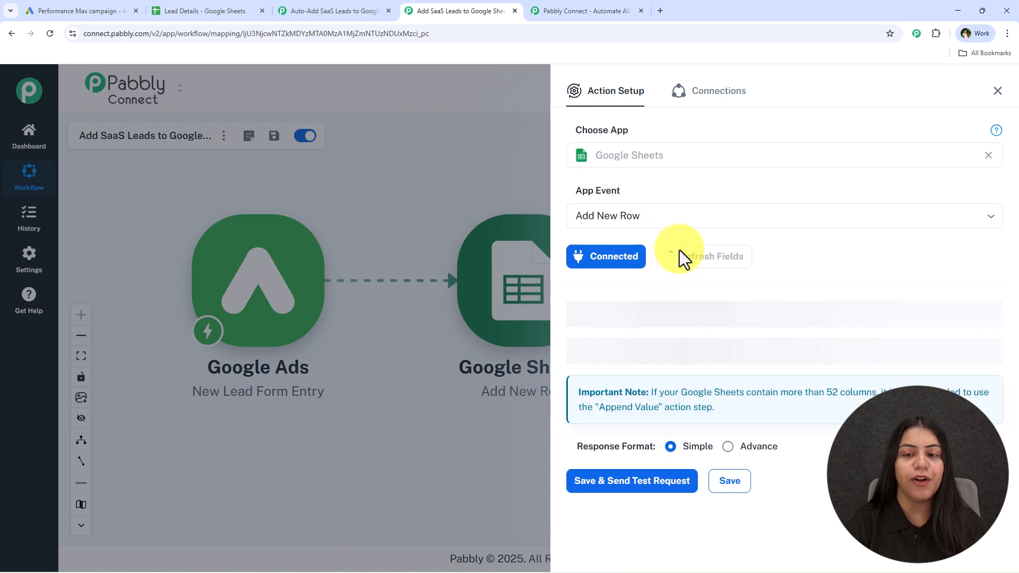
{"action": "scroll", "coordinate": [645, 367], "scroll_direction": "down", "scroll_amount": 2}
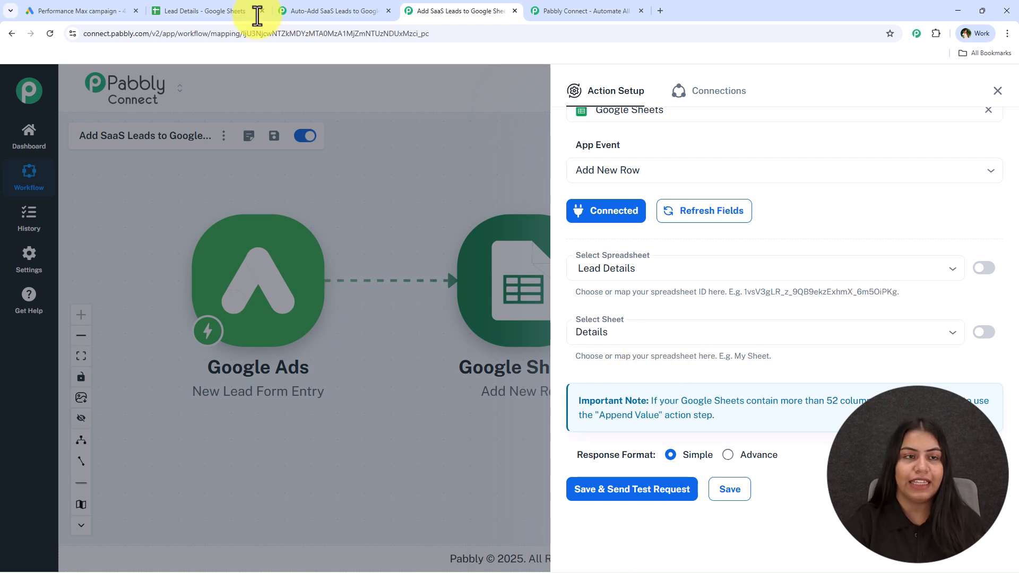
Compare the sheet's columns and map the Name field to user_column_data 0 string_value from the trigger.
{"action": "left_click", "coordinate": [175, 10]}
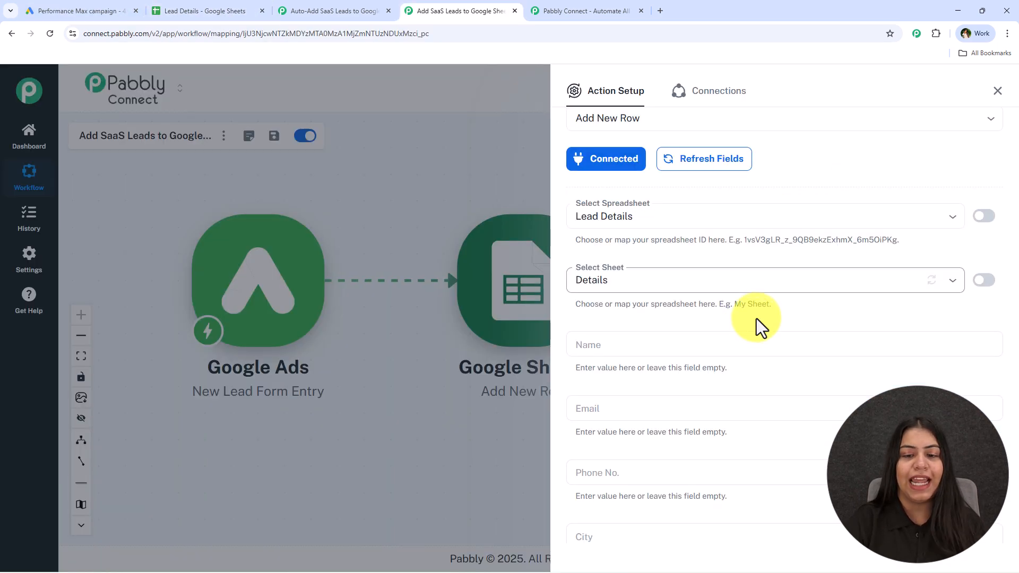
{"action": "scroll", "coordinate": [757, 326], "scroll_direction": "down", "scroll_amount": 4}
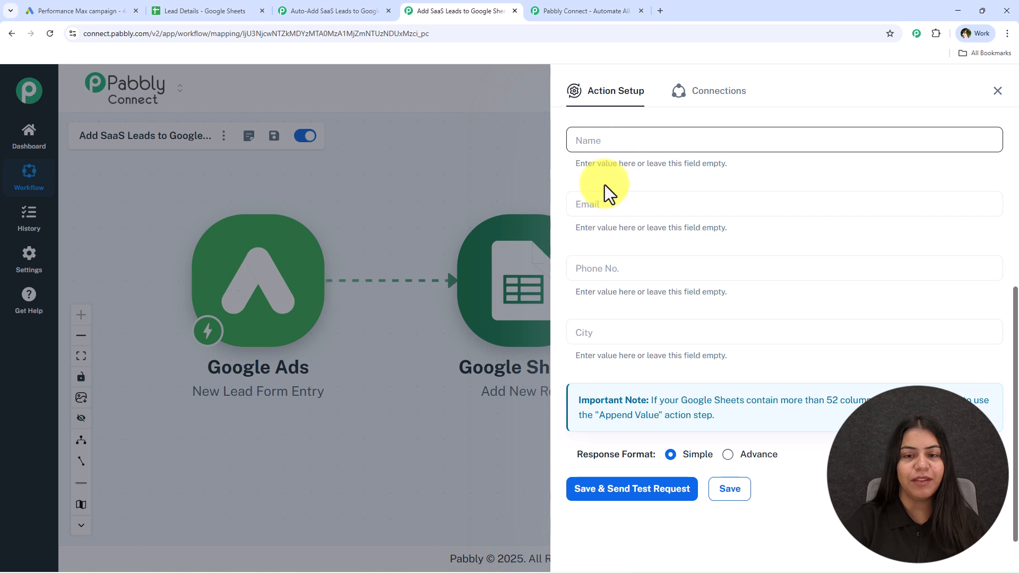
{"action": "left_click", "coordinate": [169, 10]}
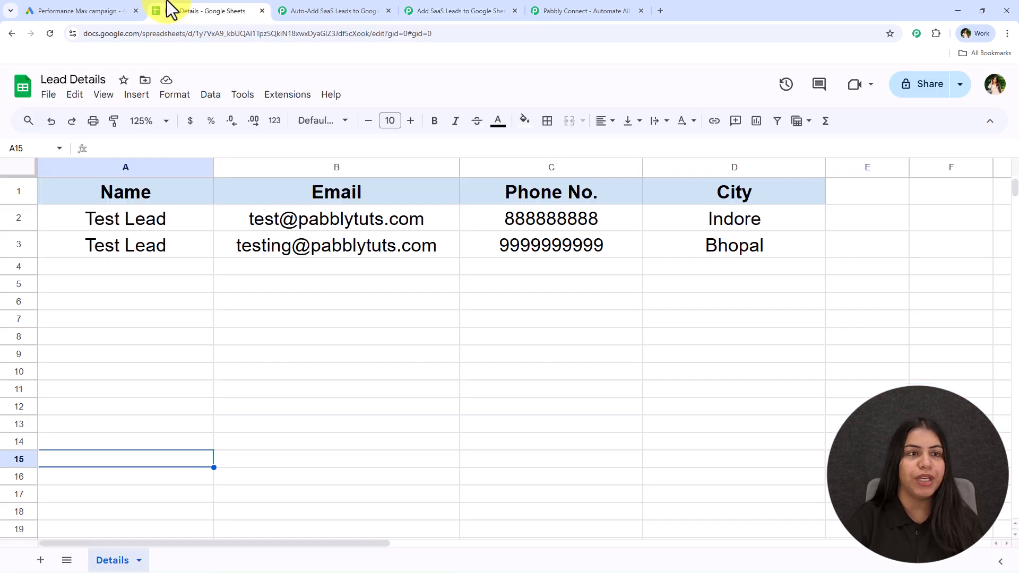
{"action": "left_click_drag", "start_coordinate": [159, 267], "coordinate": [781, 268]}
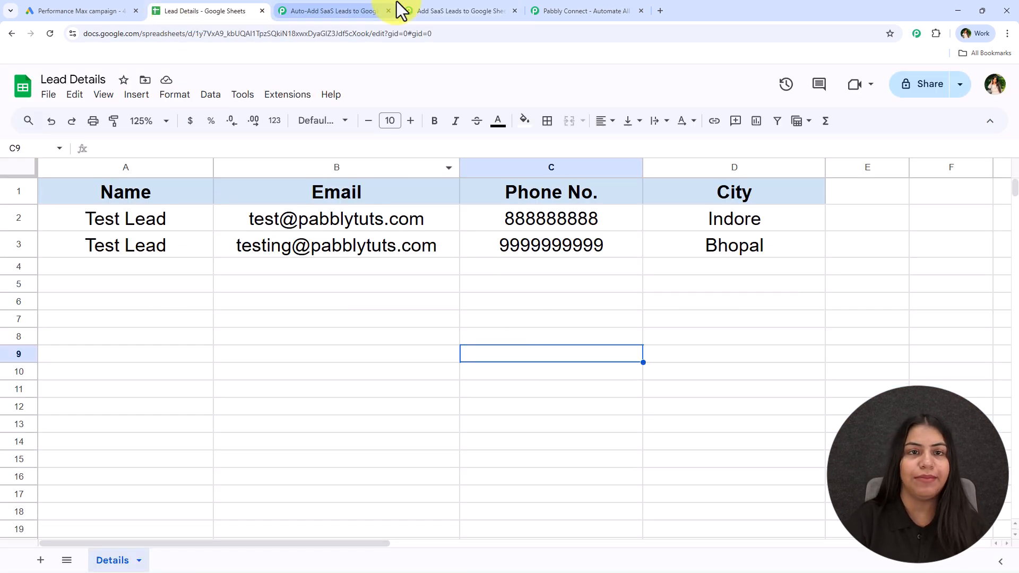
{"action": "left_click", "coordinate": [425, 10]}
{"action": "scroll", "coordinate": [659, 159], "scroll_direction": "up", "scroll_amount": 2}
{"action": "left_click", "coordinate": [600, 247]}
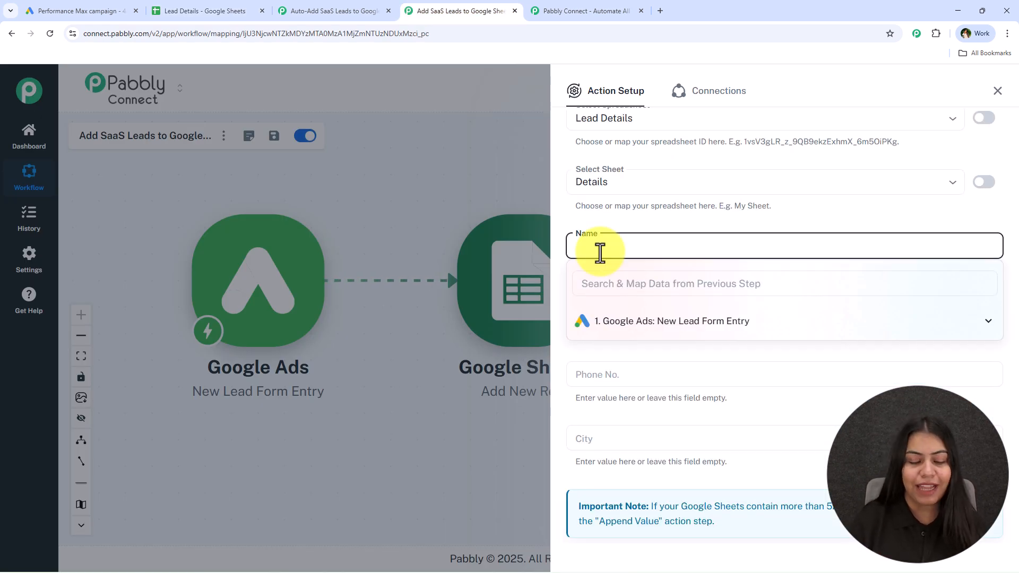
{"action": "key", "text": "ctrl+a"}
{"action": "key", "text": "BackSpace"}
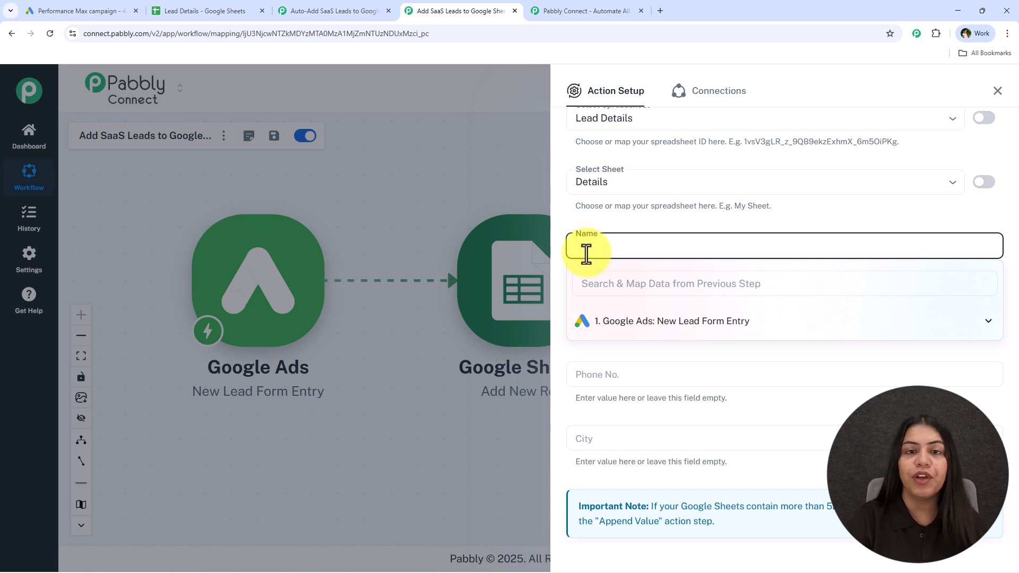
{"action": "left_click", "coordinate": [621, 324]}
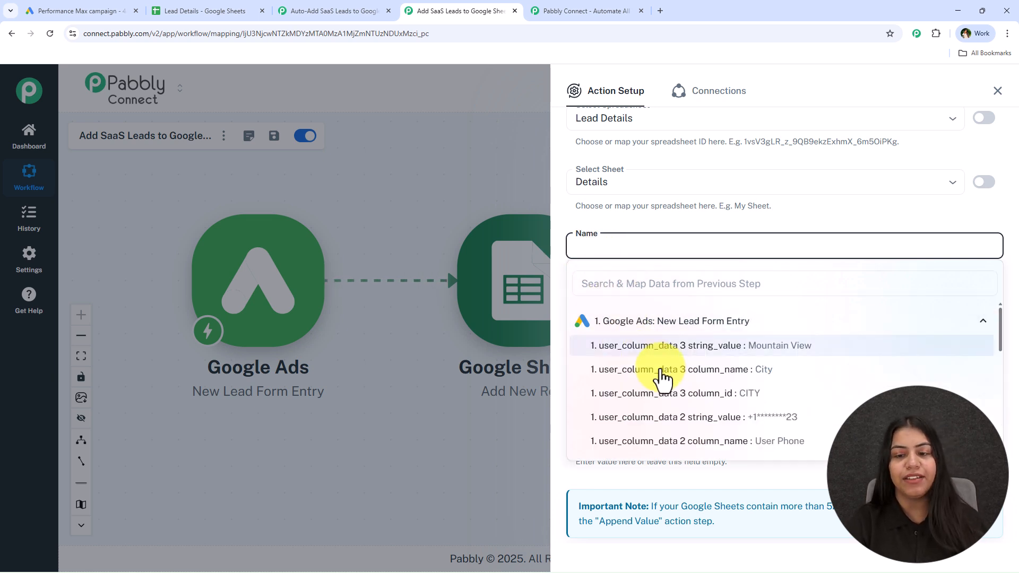
{"action": "scroll", "coordinate": [679, 399], "scroll_direction": "down", "scroll_amount": 5}
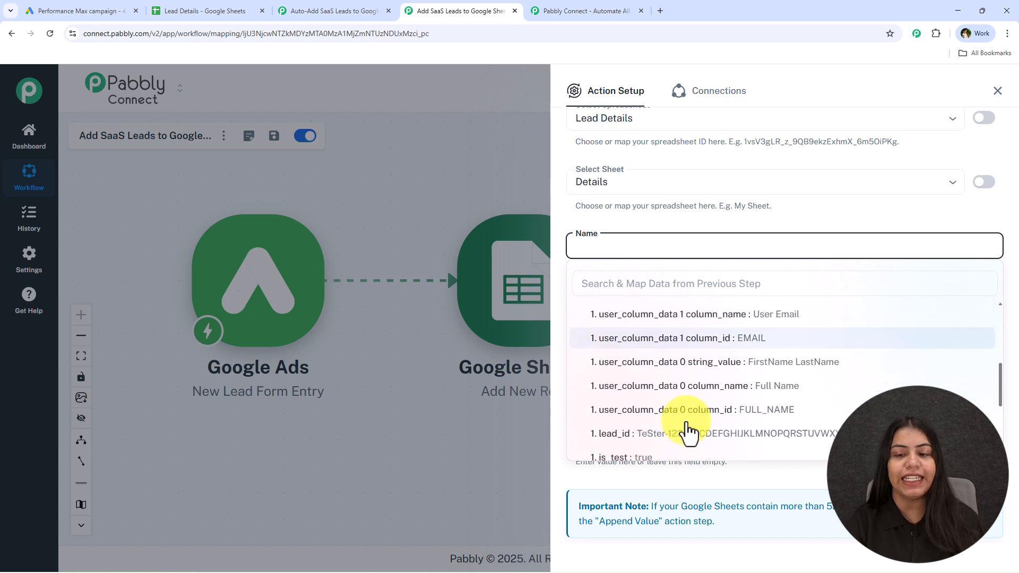
{"action": "left_click", "coordinate": [722, 351]}
{"action": "left_click", "coordinate": [606, 310]}
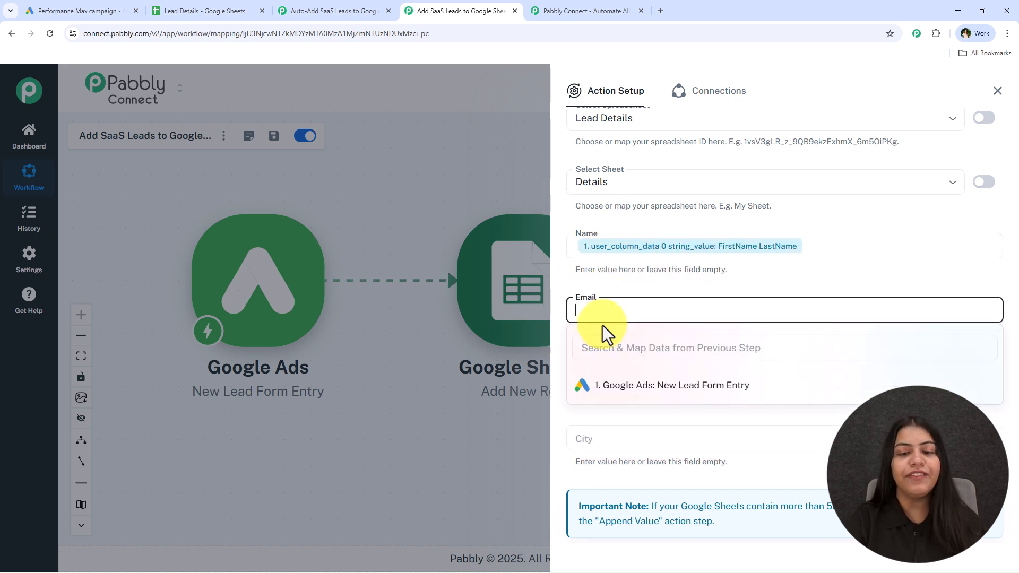
Map Email to user_column_data 1 string_value and Phone No. to user_column_data 2 string_value.
{"action": "left_click", "coordinate": [606, 349]}
{"action": "type", "text": "@example.com"}
{"action": "left_click", "coordinate": [735, 410]}
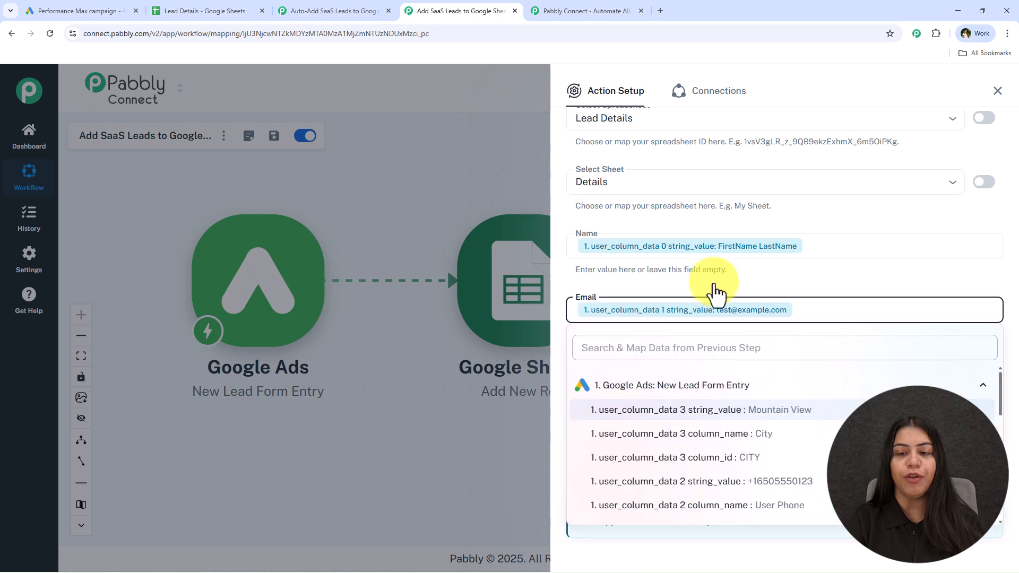
{"action": "left_click", "coordinate": [714, 281]}
{"action": "left_click", "coordinate": [629, 373]}
{"action": "left_click", "coordinate": [618, 403]}
{"action": "type", "text": "+"}
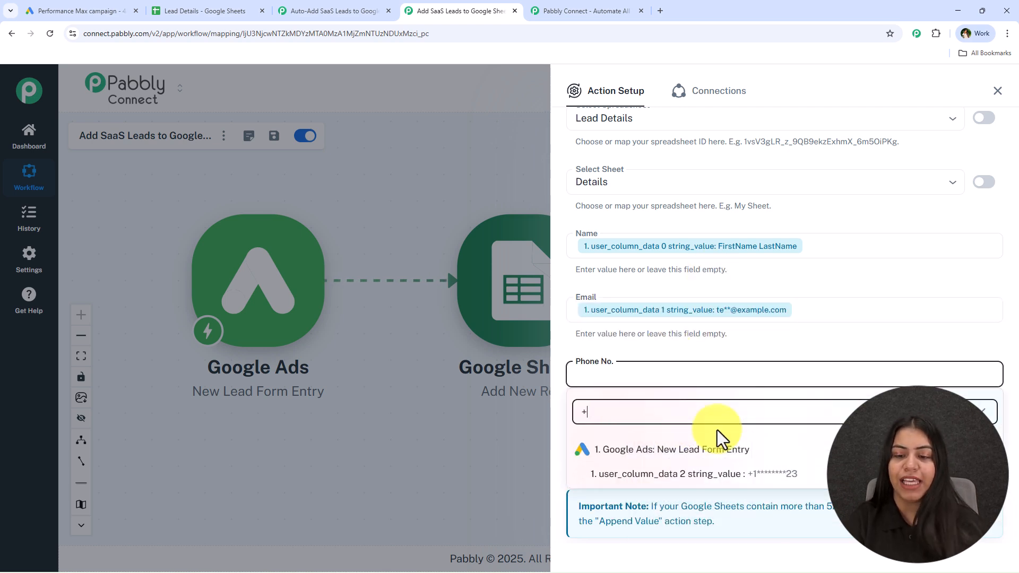
{"action": "left_click", "coordinate": [740, 474]}
Map the City field to user_column_data 3 string_value.
{"action": "left_click", "coordinate": [693, 439]}
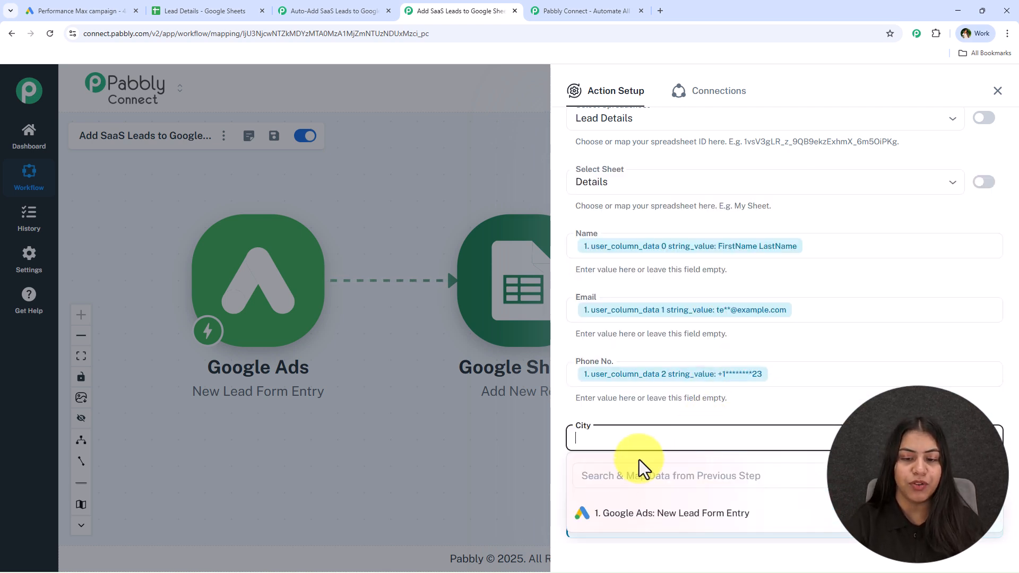
{"action": "left_click", "coordinate": [766, 514]}
{"action": "left_click", "coordinate": [769, 539]}
{"action": "left_click", "coordinate": [769, 469]}
Save and send a test request for the Google Sheets action, then close the action panel.
{"action": "scroll", "coordinate": [670, 487], "scroll_direction": "down", "scroll_amount": 2}
{"action": "left_click", "coordinate": [670, 488]}
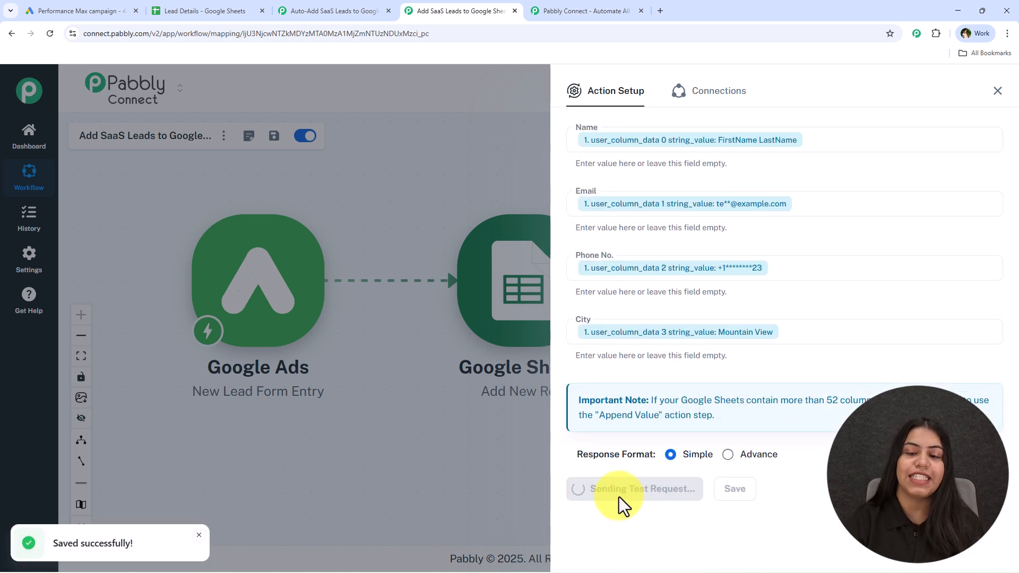
{"action": "scroll", "coordinate": [751, 450], "scroll_direction": "down", "scroll_amount": 4}
{"action": "scroll", "coordinate": [846, 303], "scroll_direction": "down", "scroll_amount": 3}
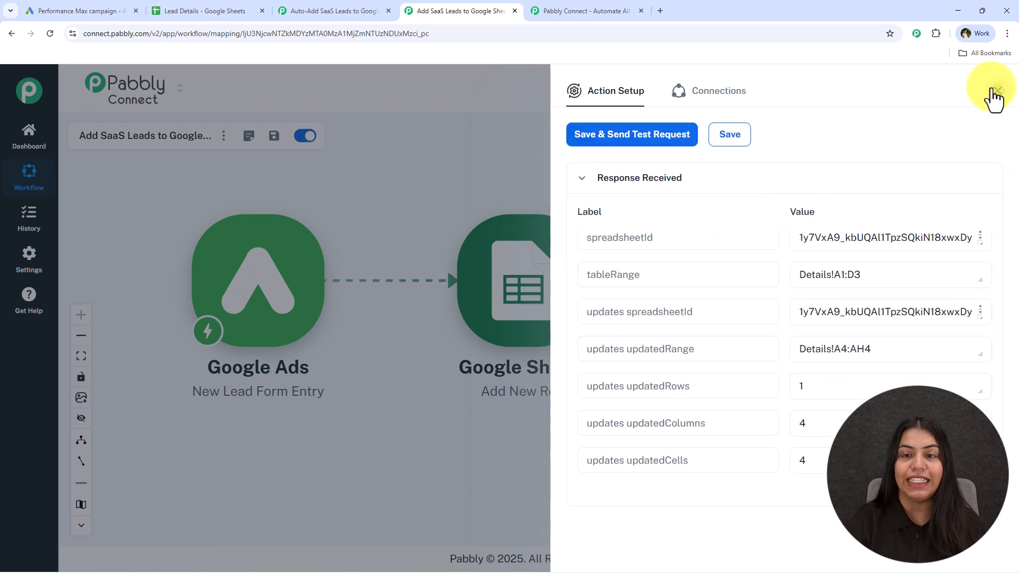
{"action": "left_click", "coordinate": [996, 93]}
Open the Lead Details sheet and widen the Name column to check the new test row.
{"action": "left_click", "coordinate": [192, 10]}
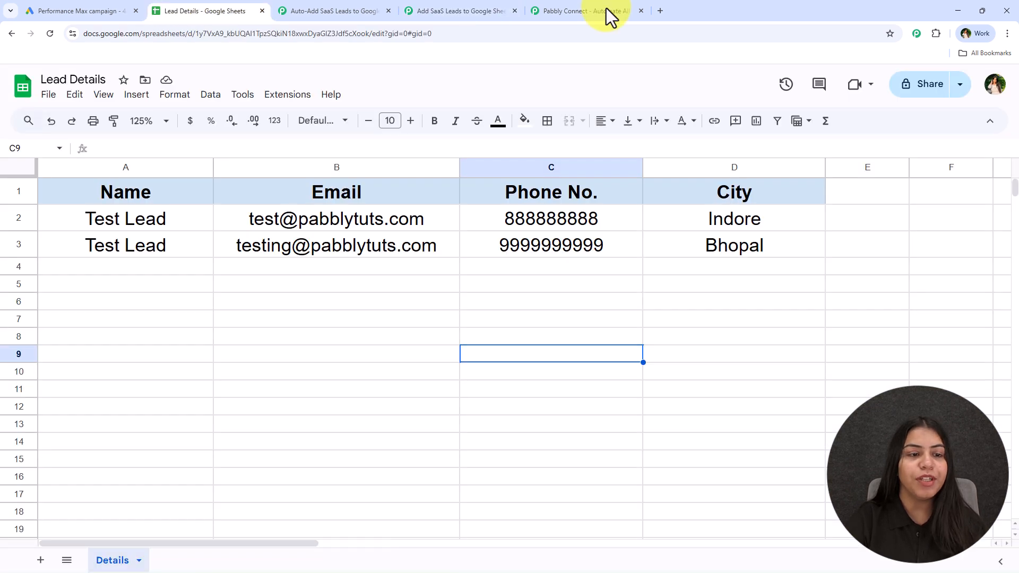
{"action": "left_click", "coordinate": [365, 378]}
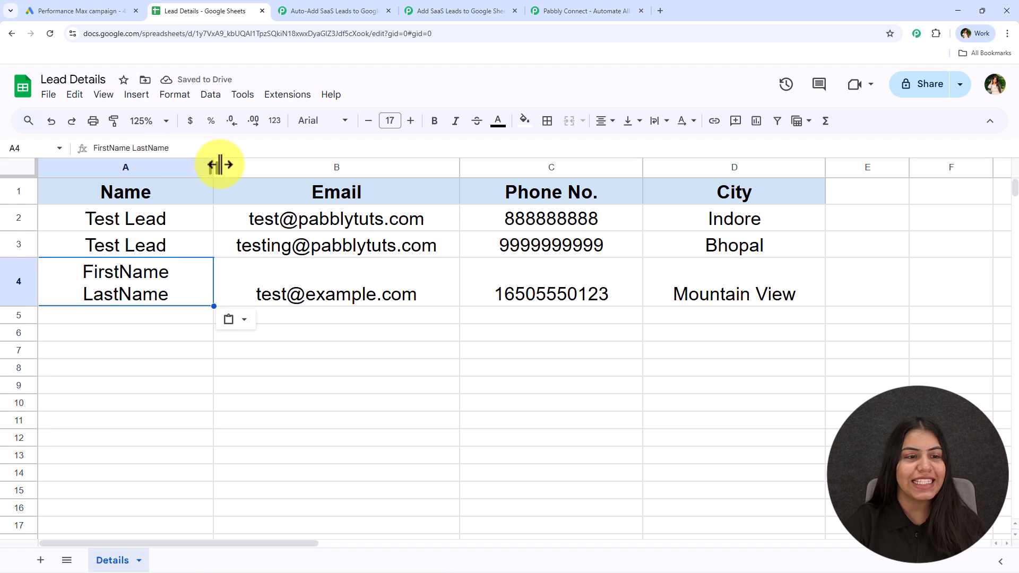
{"action": "left_click_drag", "start_coordinate": [219, 164], "coordinate": [287, 169]}
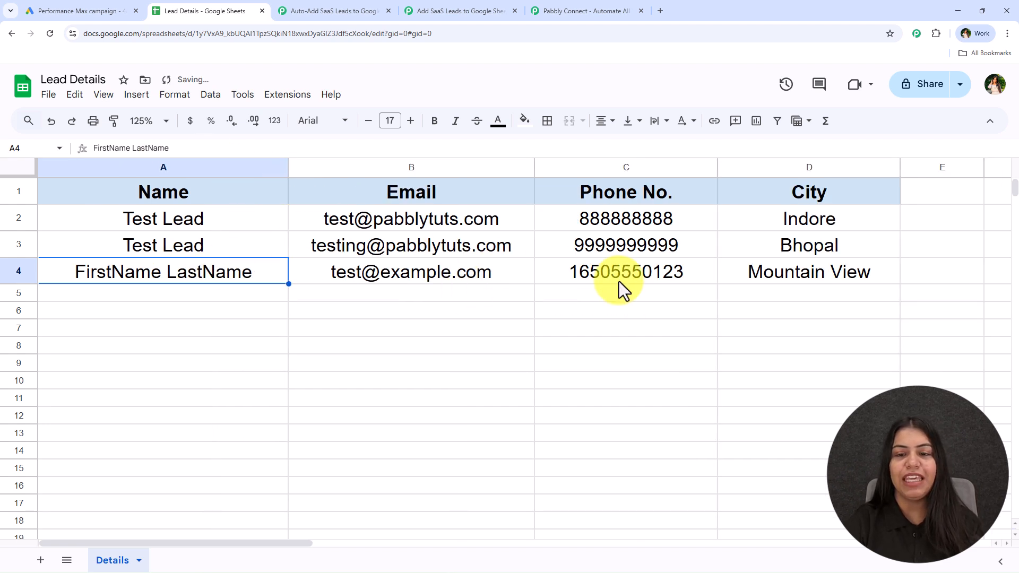
{"action": "left_click", "coordinate": [768, 270]}
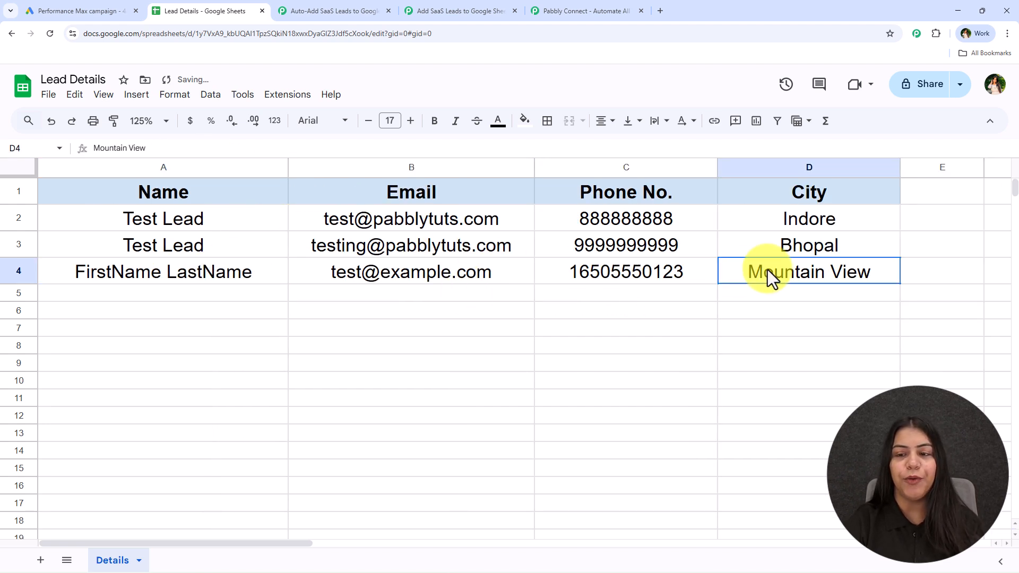
{"action": "left_click", "coordinate": [415, 6]}
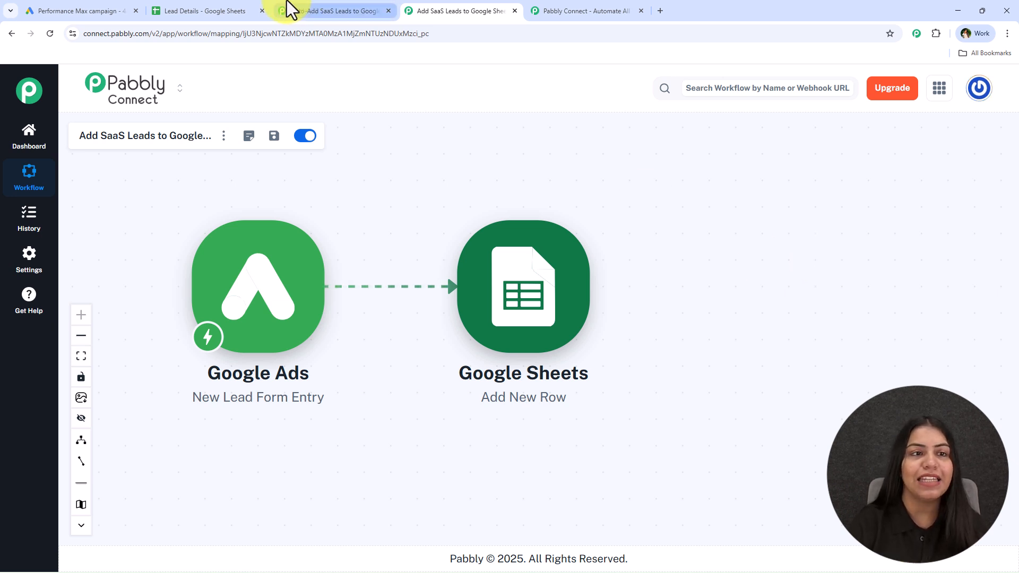
{"action": "left_click", "coordinate": [233, 9]}
{"action": "left_click", "coordinate": [422, 9]}
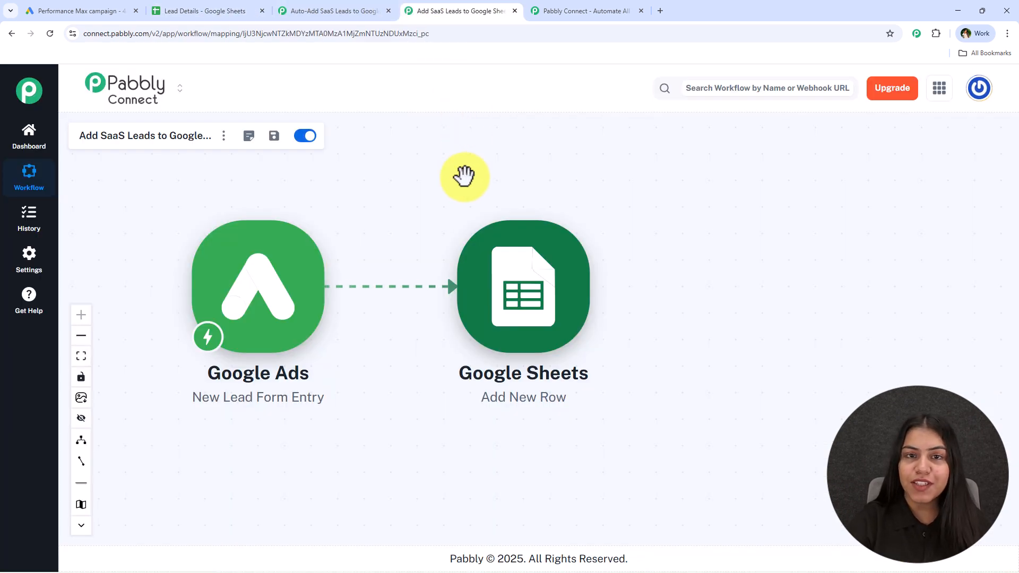